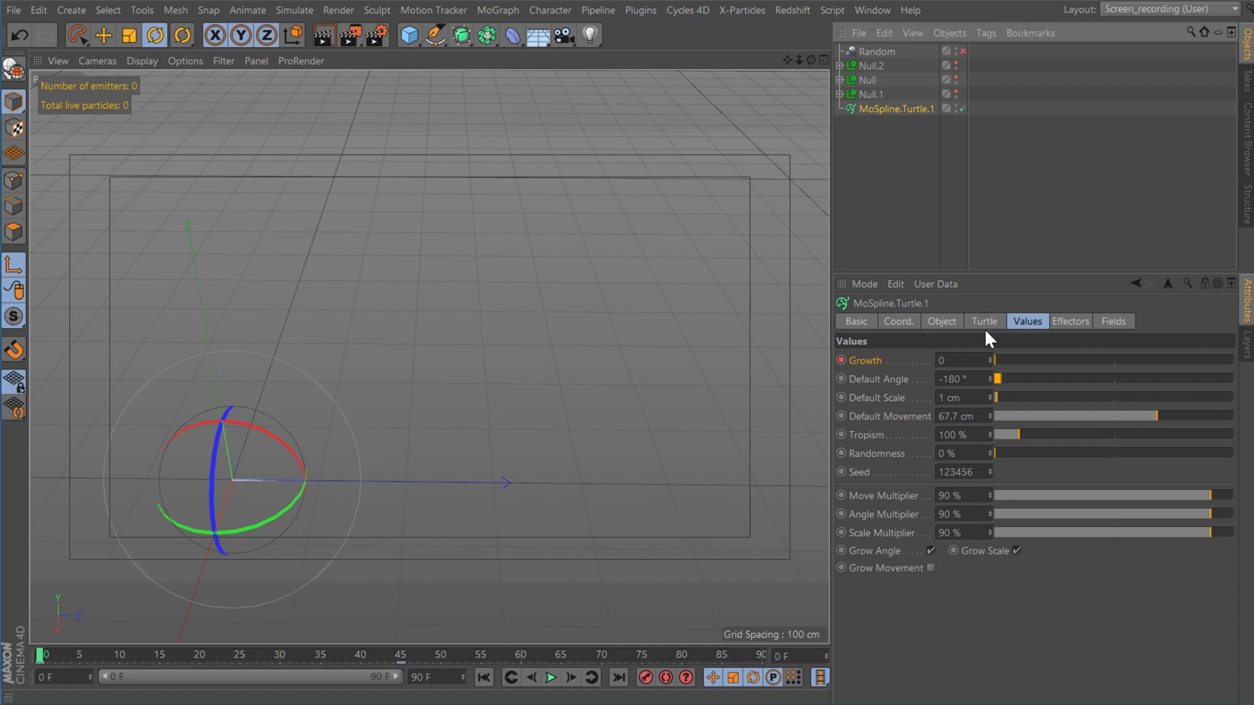
Review the turtle premise and rules of MoSpline.Turtle.1, along with its default angle and growth settings.
click(896, 200)
key(ctrl+z)
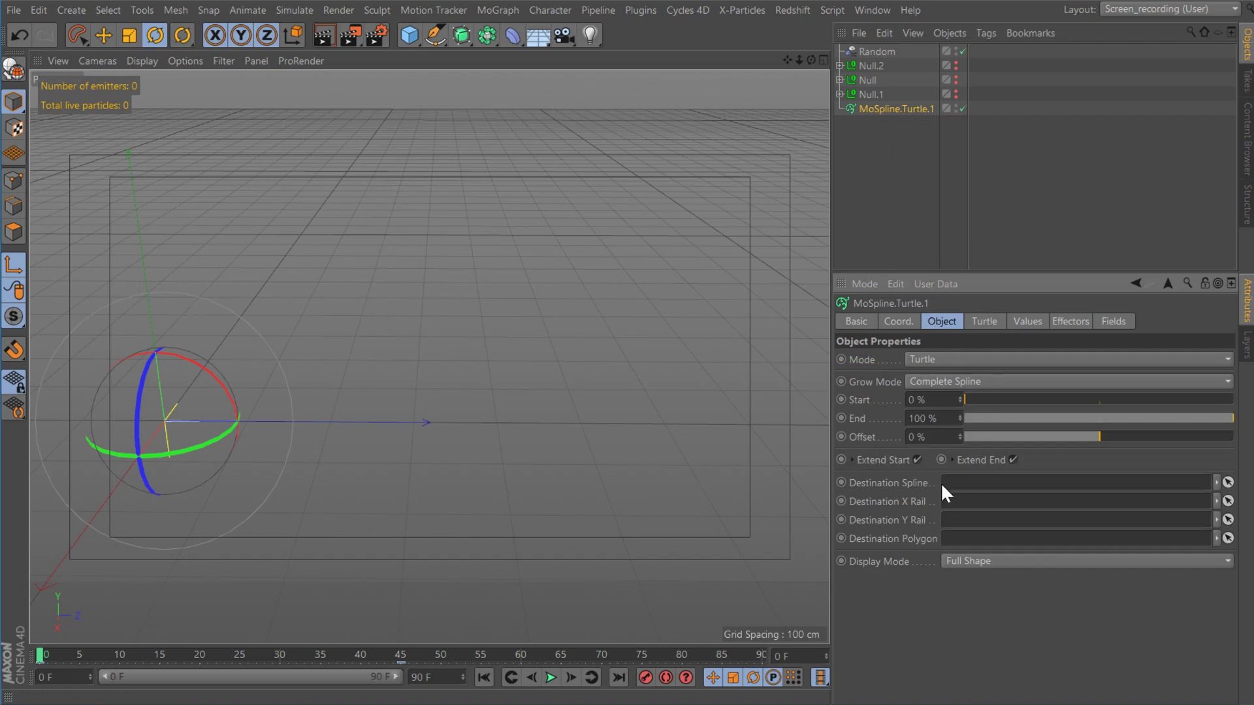
click(984, 321)
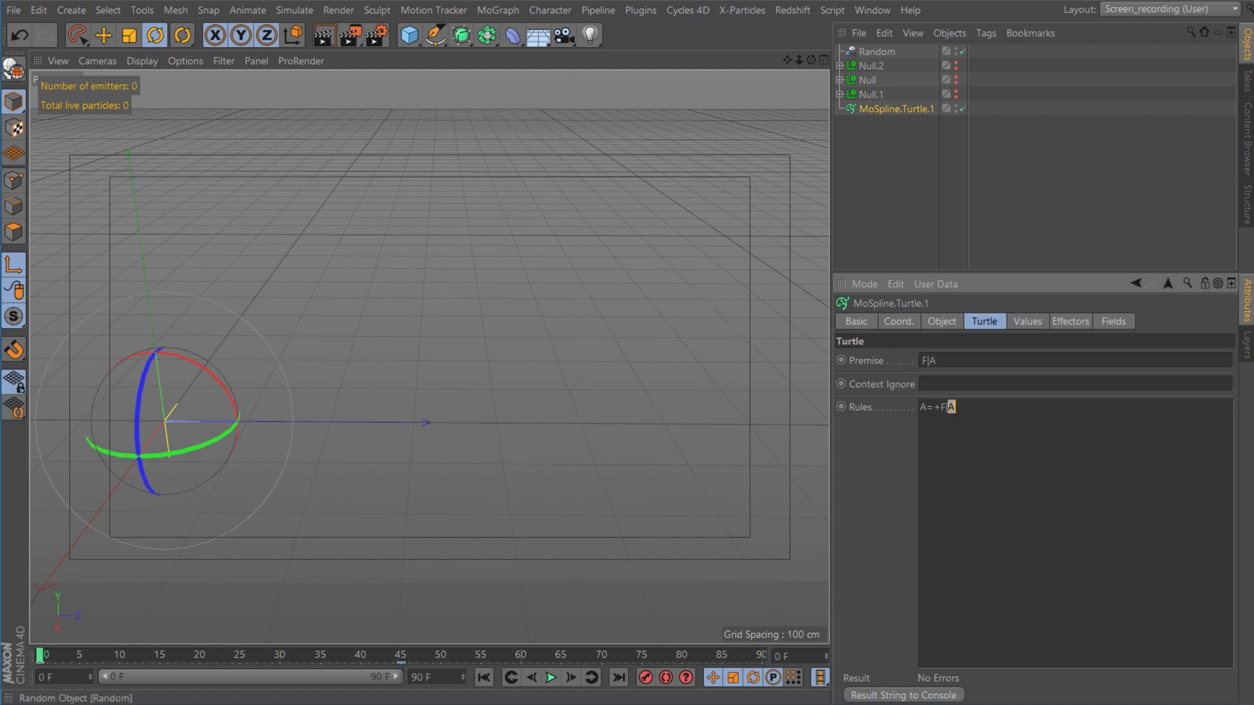
click(1027, 321)
click(952, 379)
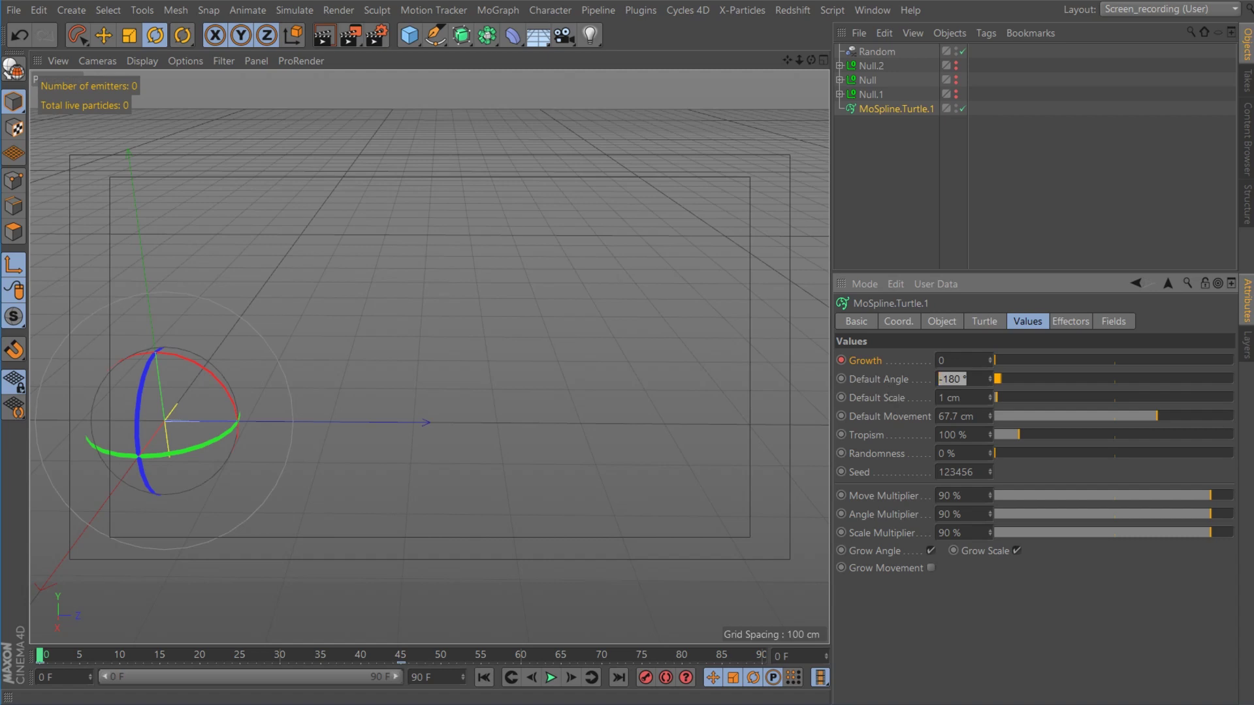
drag(997, 355, 1251, 361)
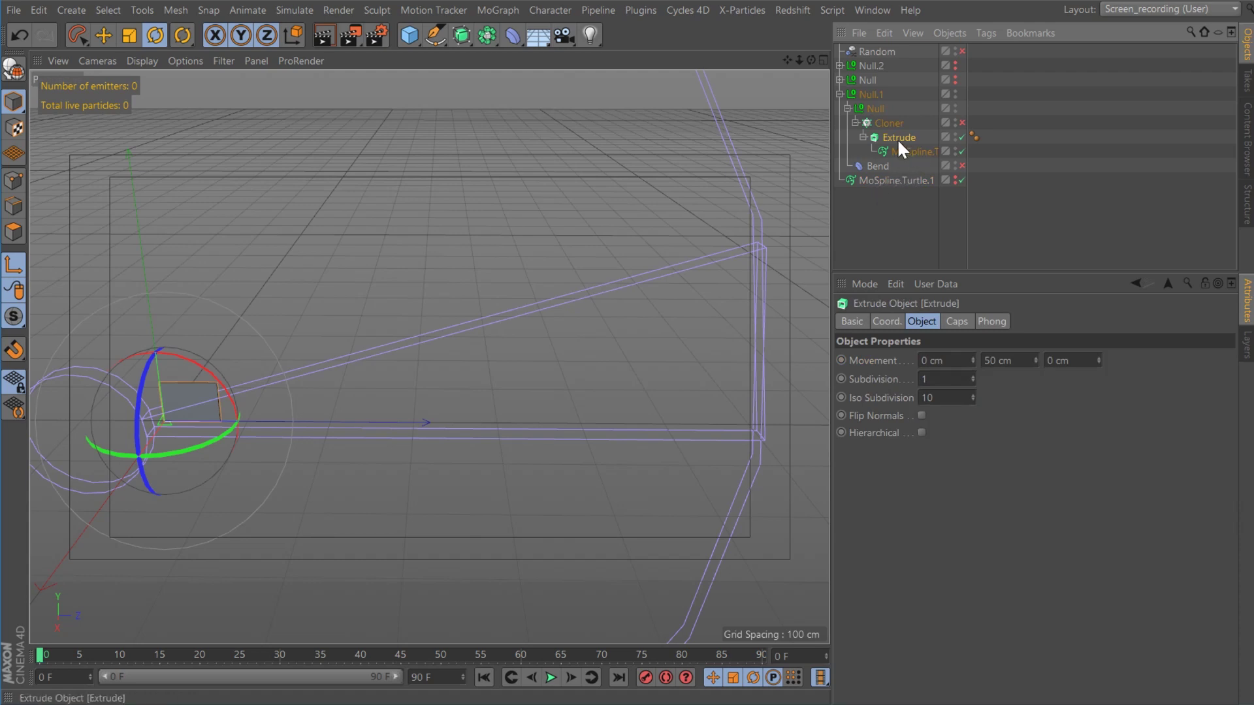
Check the Extrude object's movement values and preview the growth of its child MoSpline up to frame 47.
double_click(998, 360)
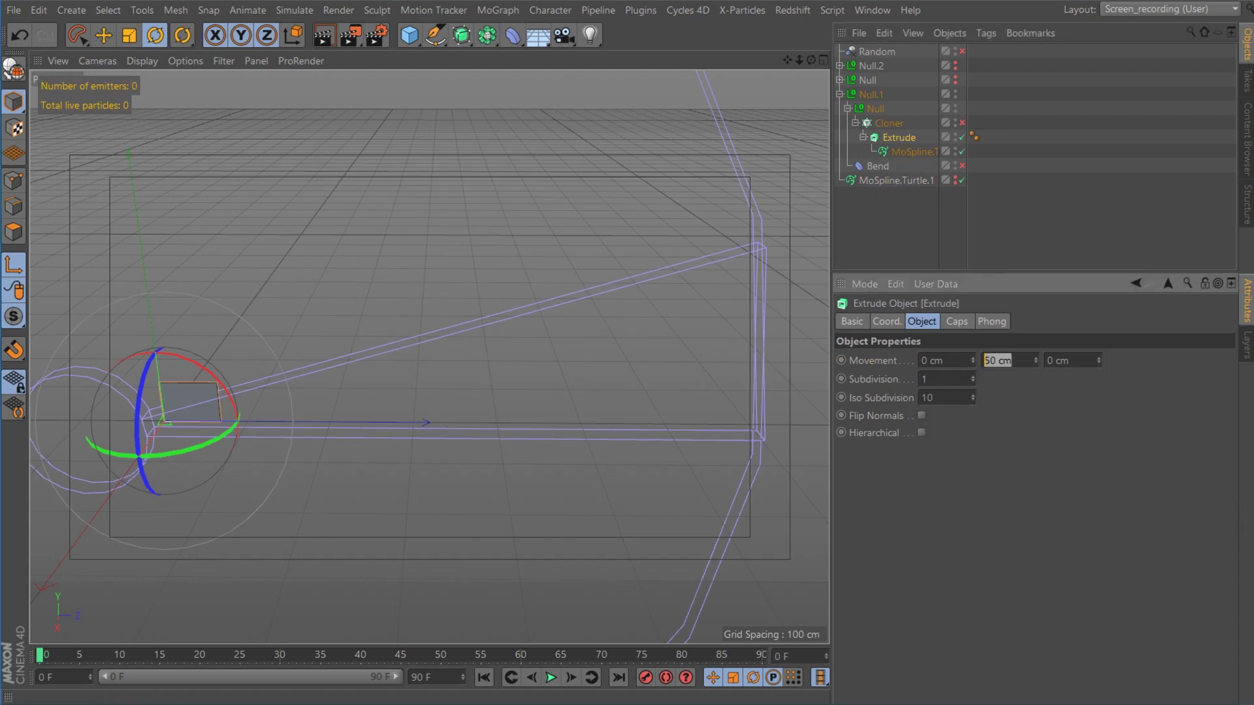
click(911, 153)
drag(44, 651, 417, 682)
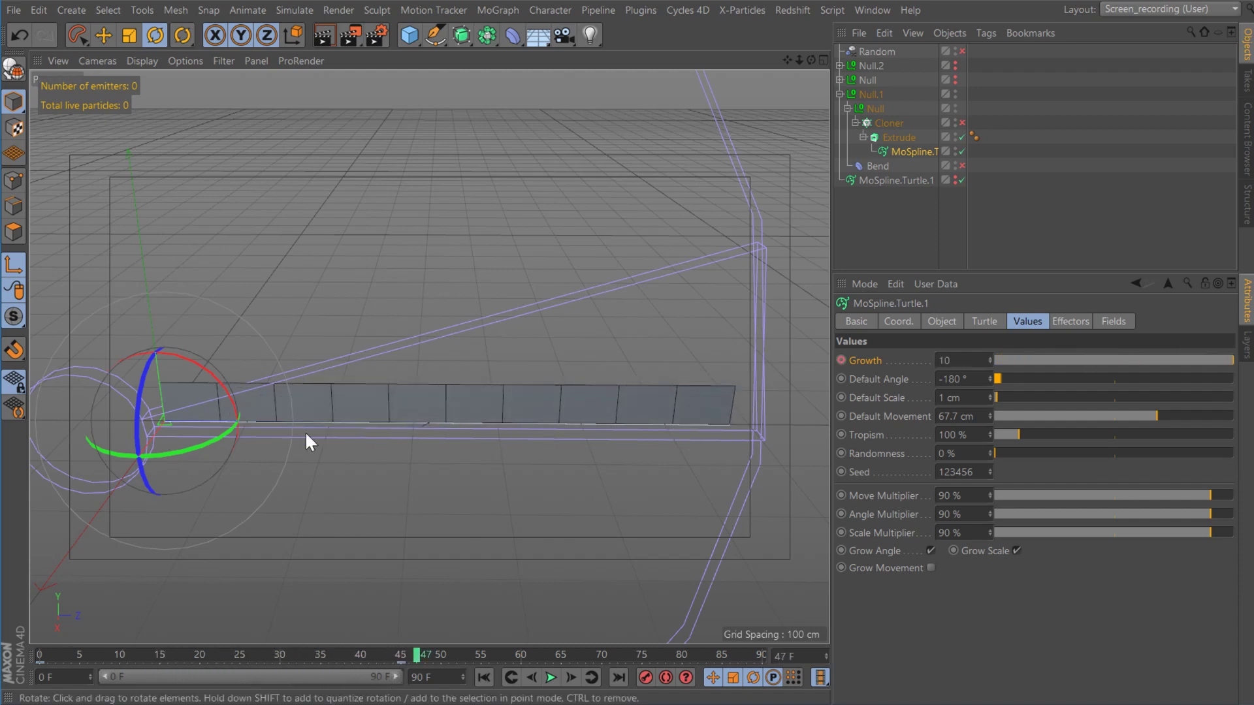
Enable the Cloner and the Bend deformer inside Null.1, and scrub the rolled-up surface to frame 47.
click(892, 122)
click(962, 122)
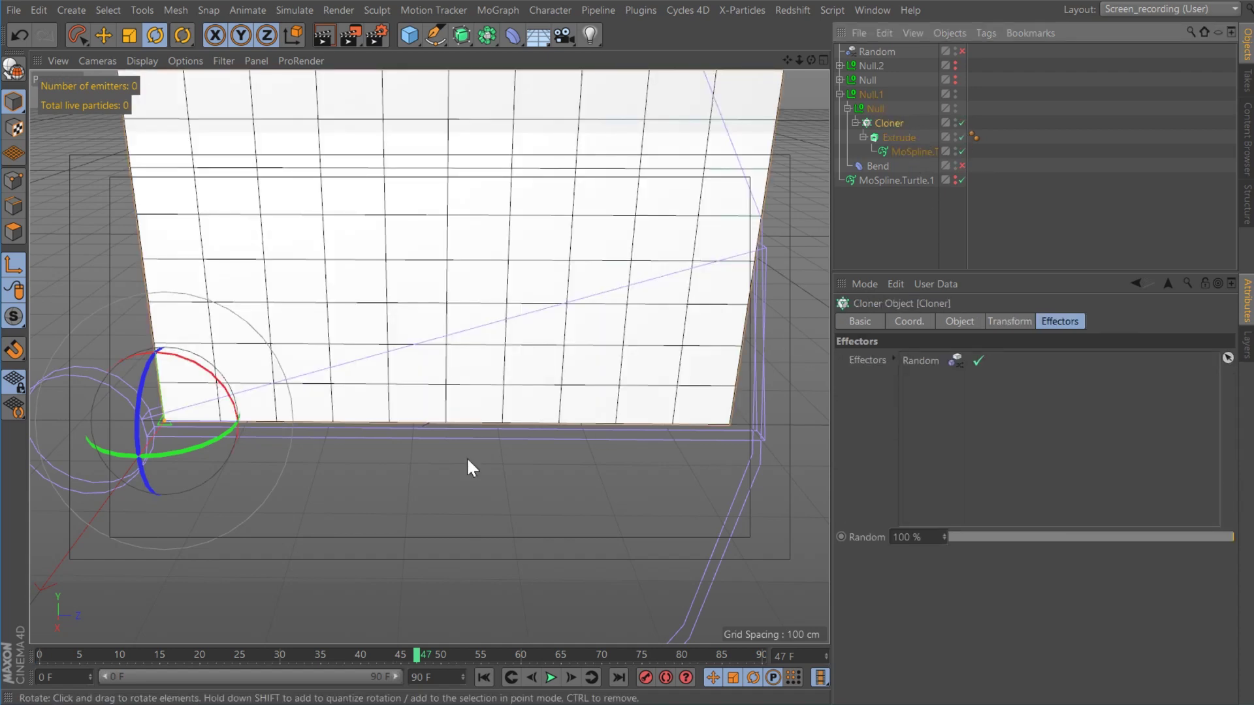
click(877, 166)
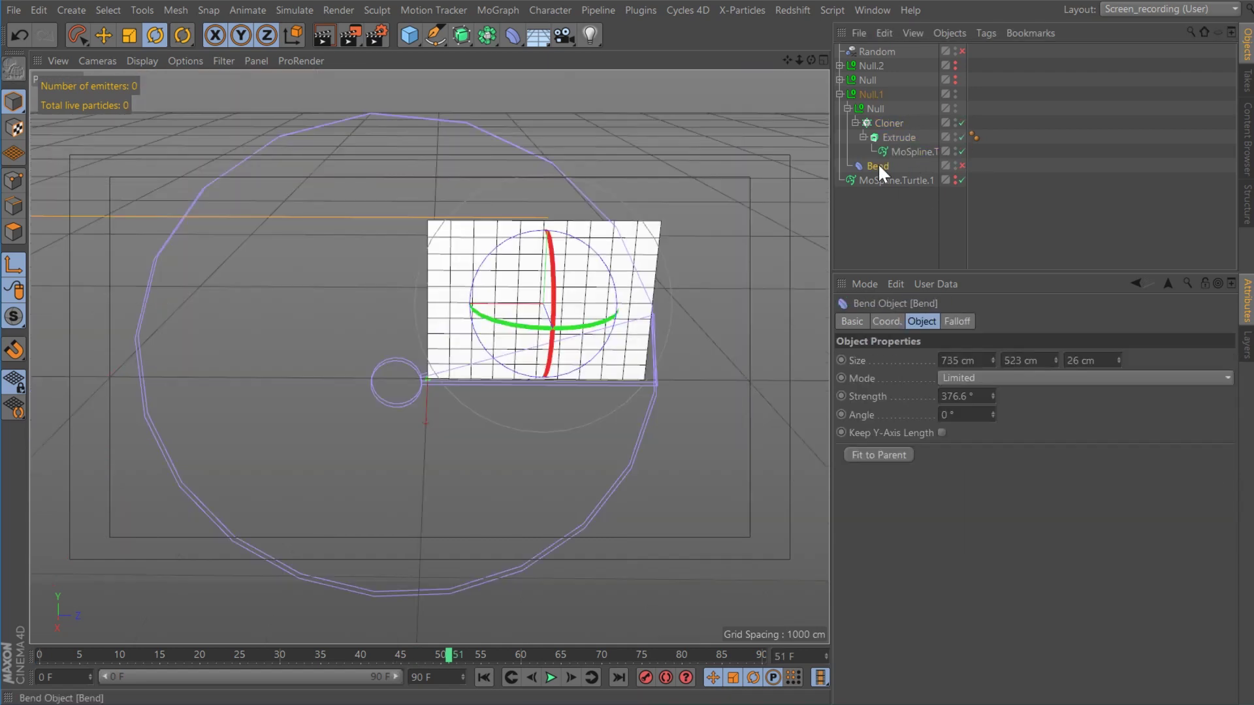
click(961, 166)
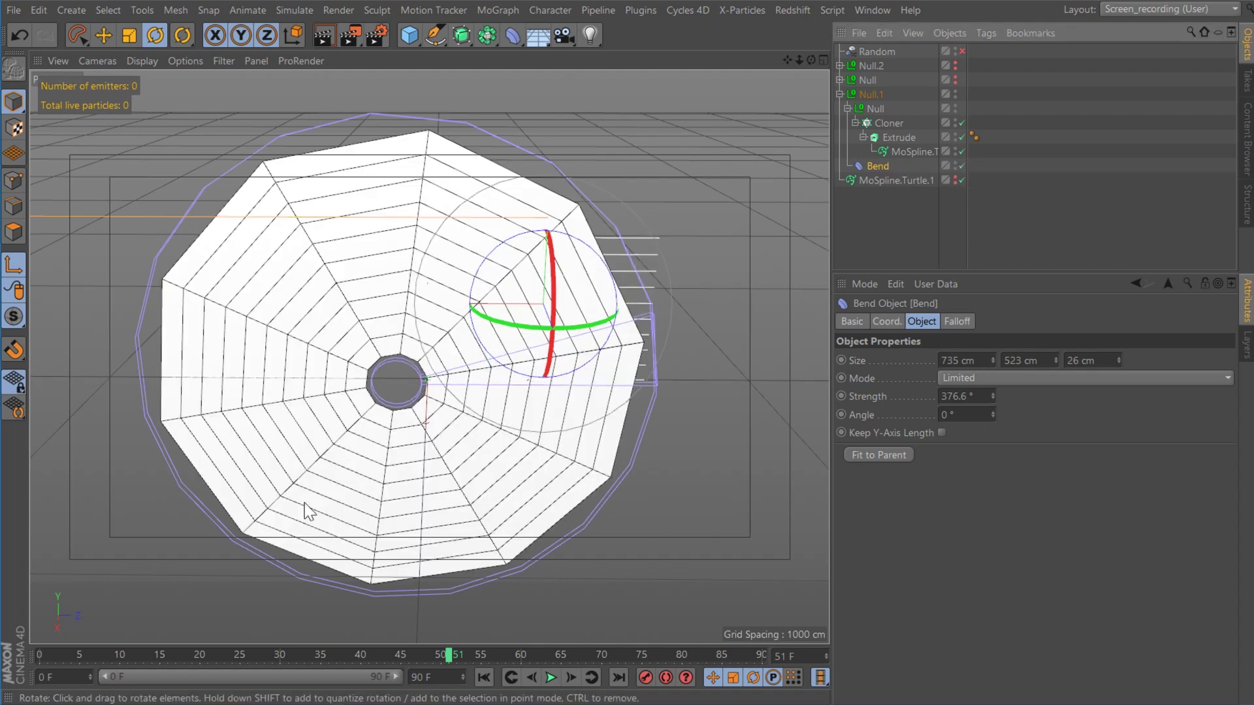
drag(57, 652, 416, 660)
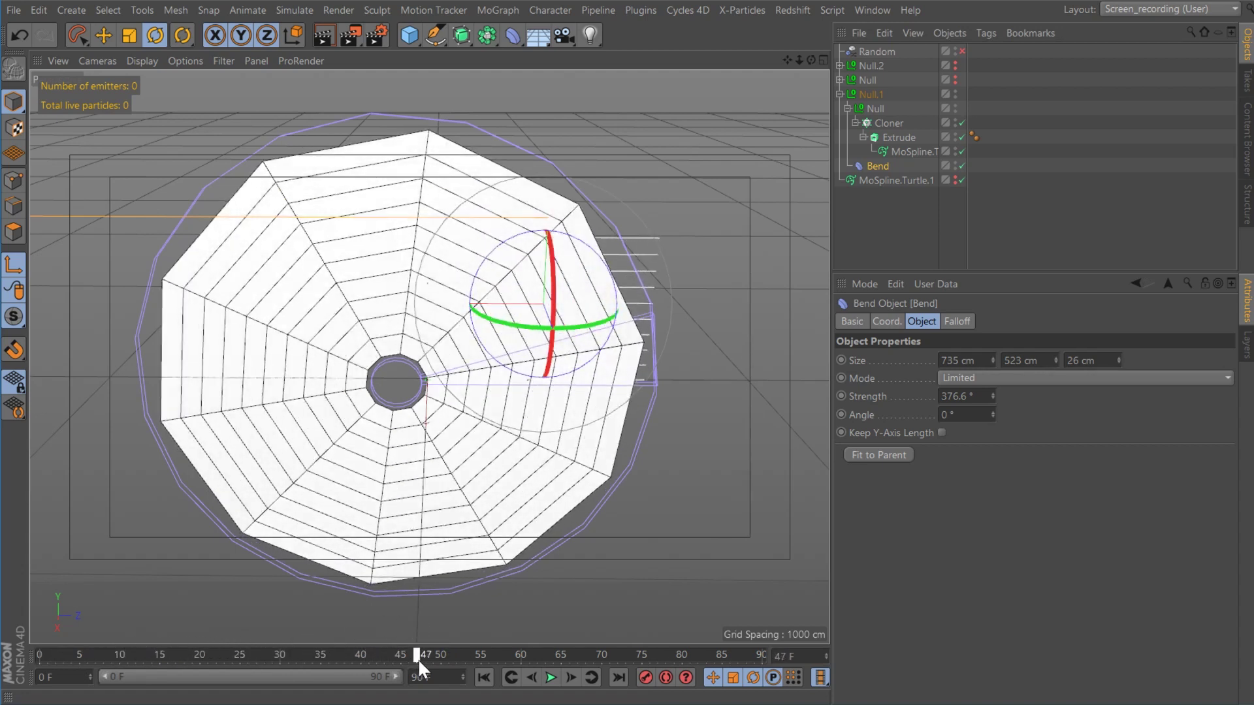
Enable the Random effector and play the staggered growth animation from the first frame.
click(879, 51)
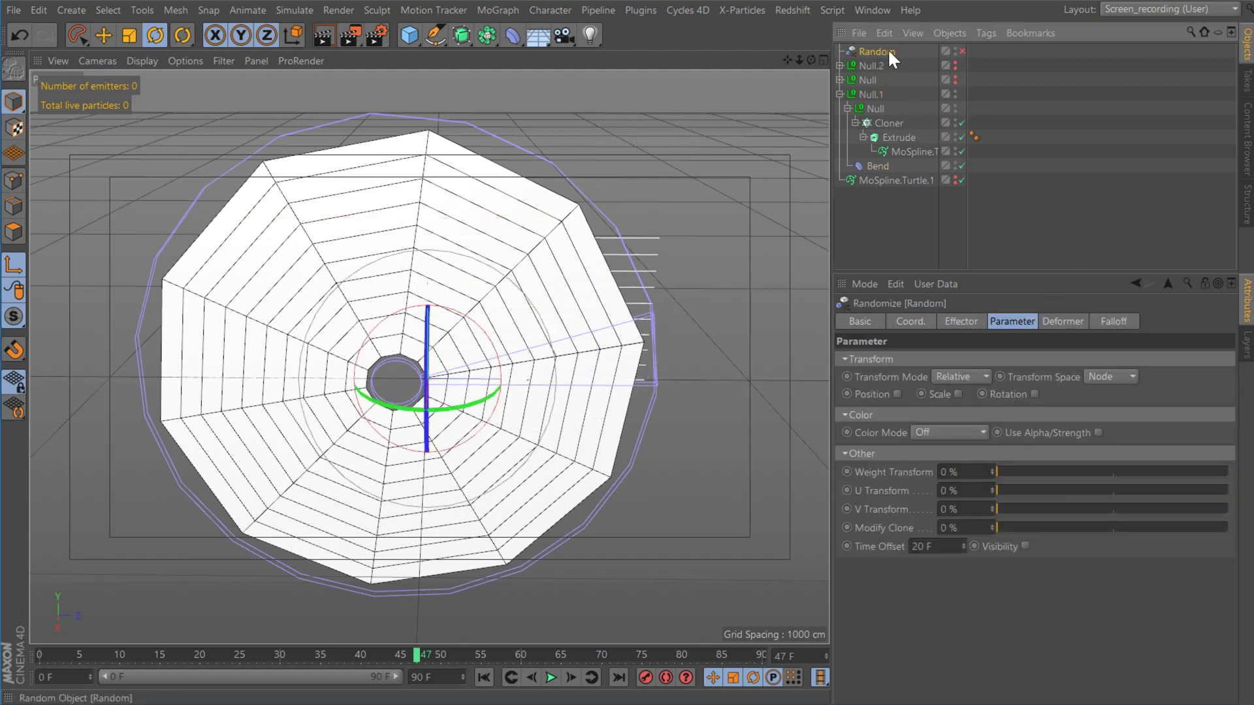
click(962, 51)
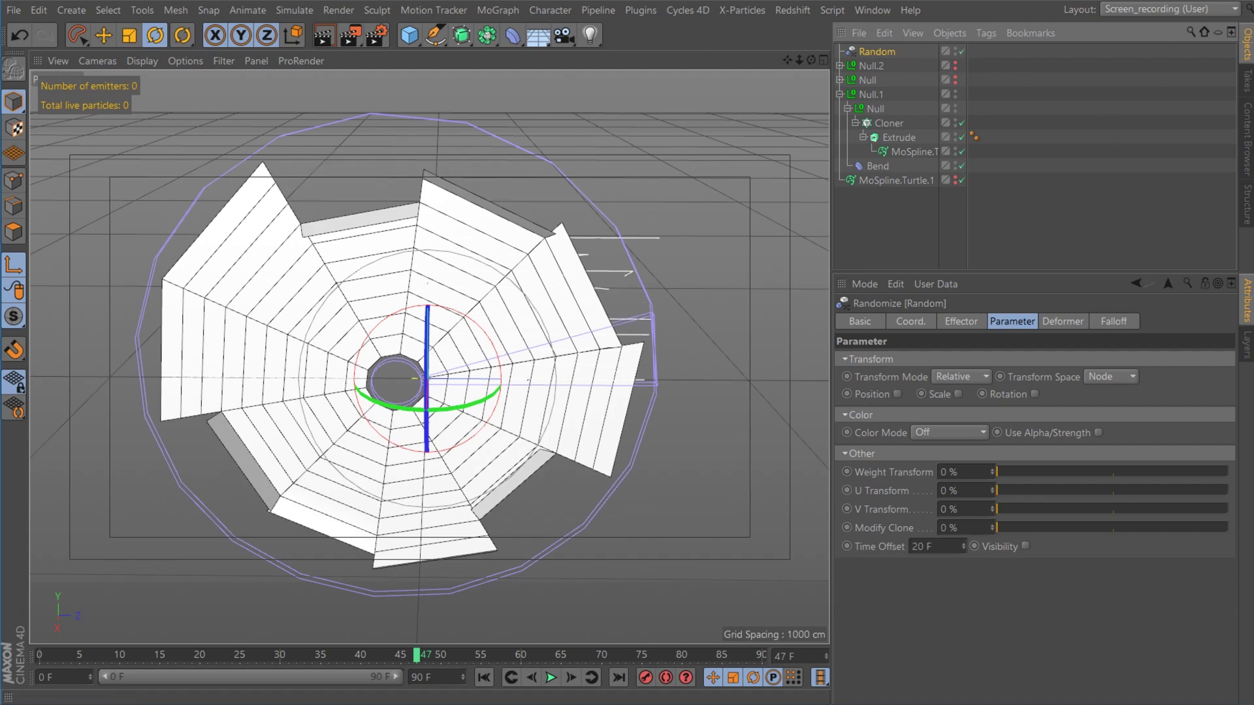
click(30, 653)
click(551, 677)
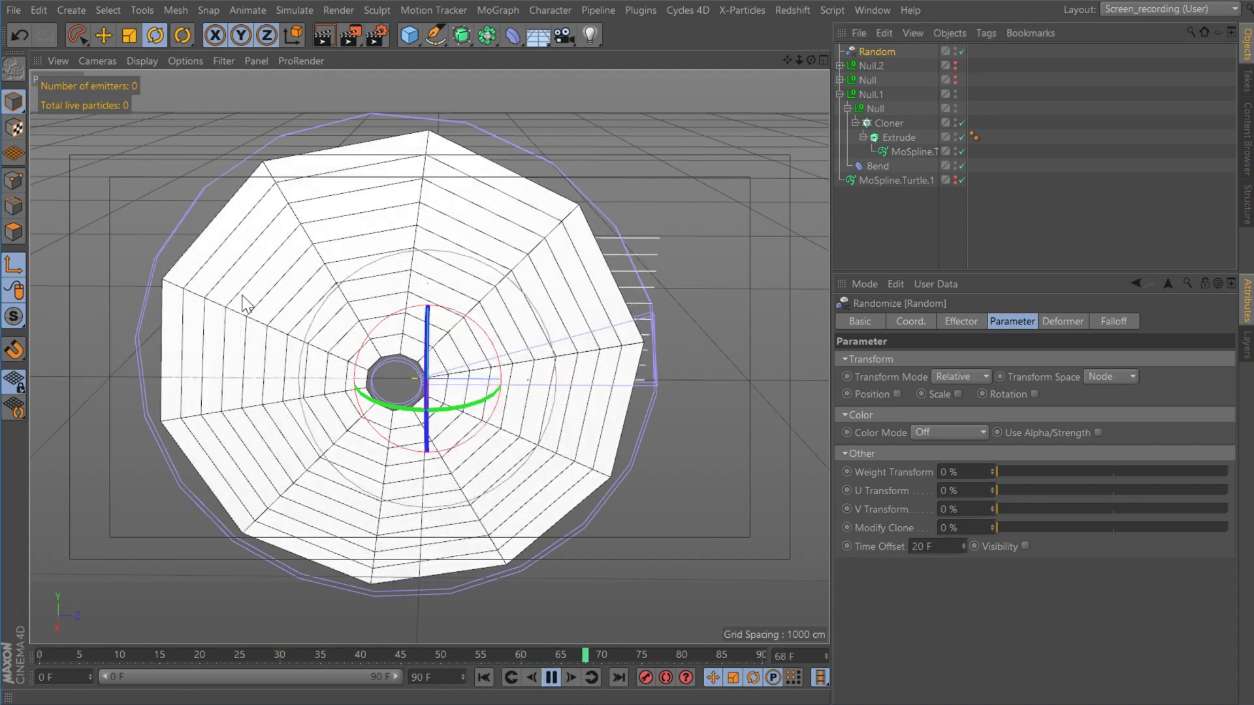
click(550, 678)
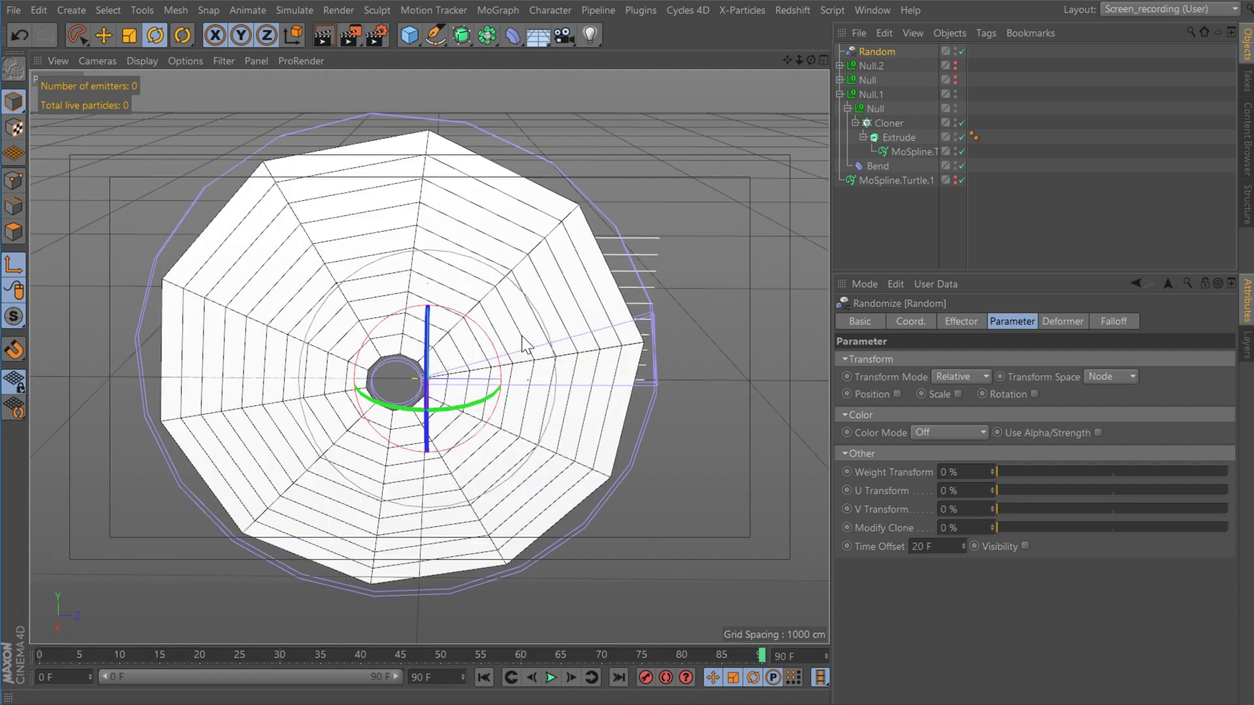
Hide Null.1, show Null with its hierarchy expanded, and play its animation.
click(840, 94)
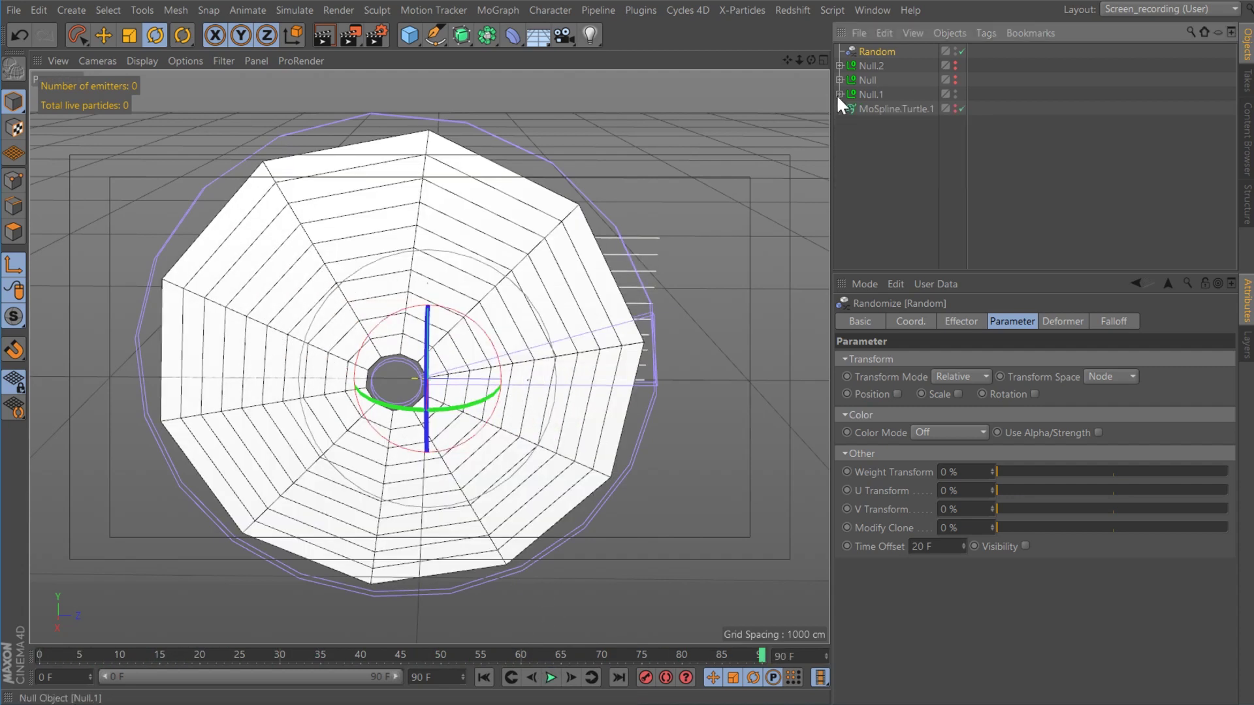
click(954, 90)
click(956, 77)
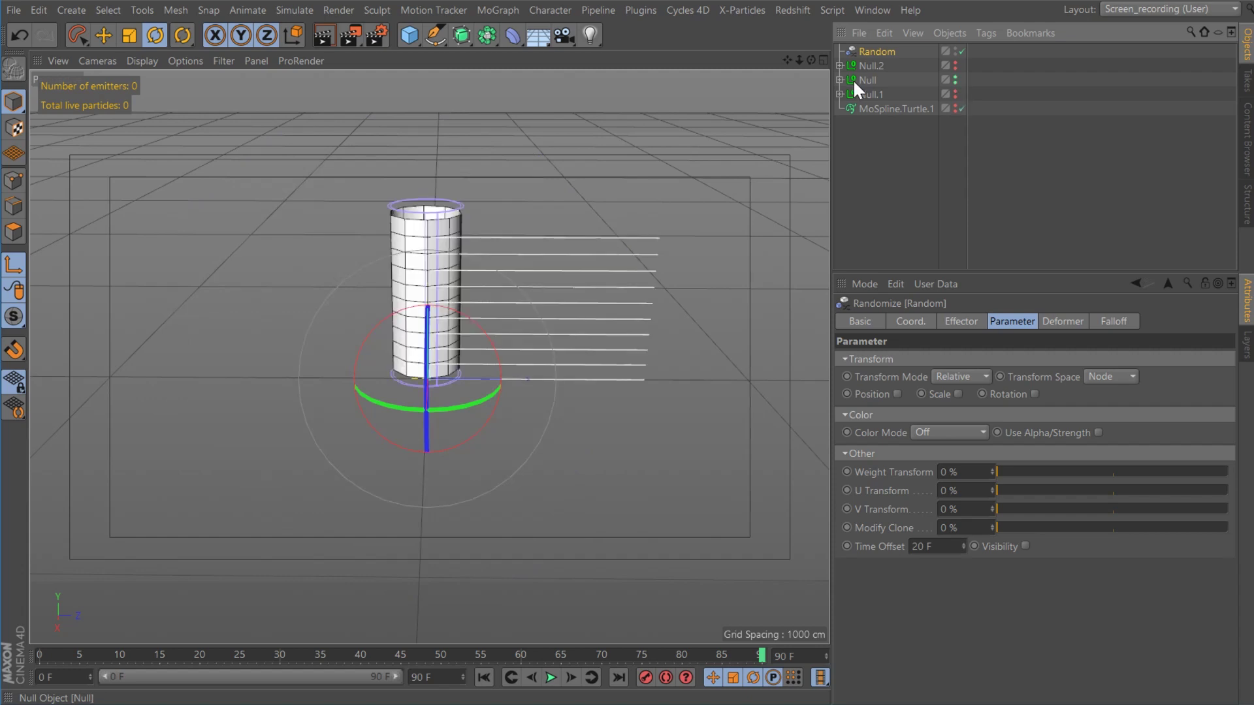
click(839, 79)
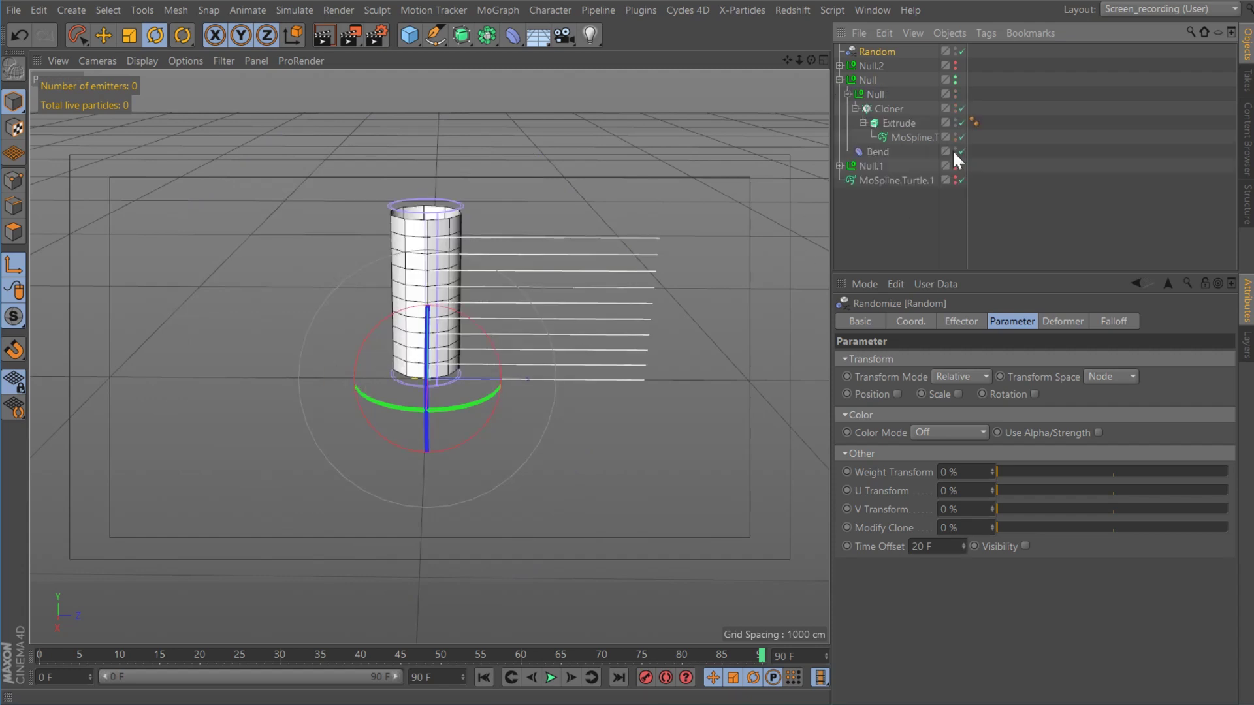
key(F8)
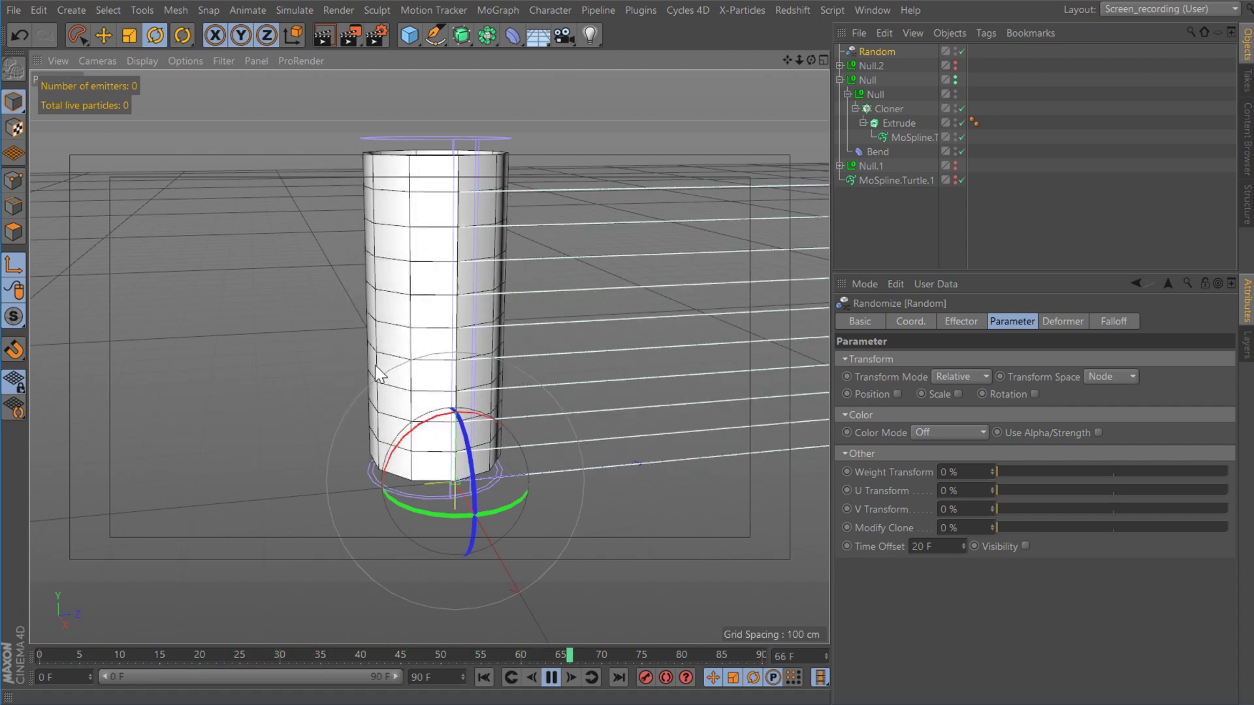
click(551, 677)
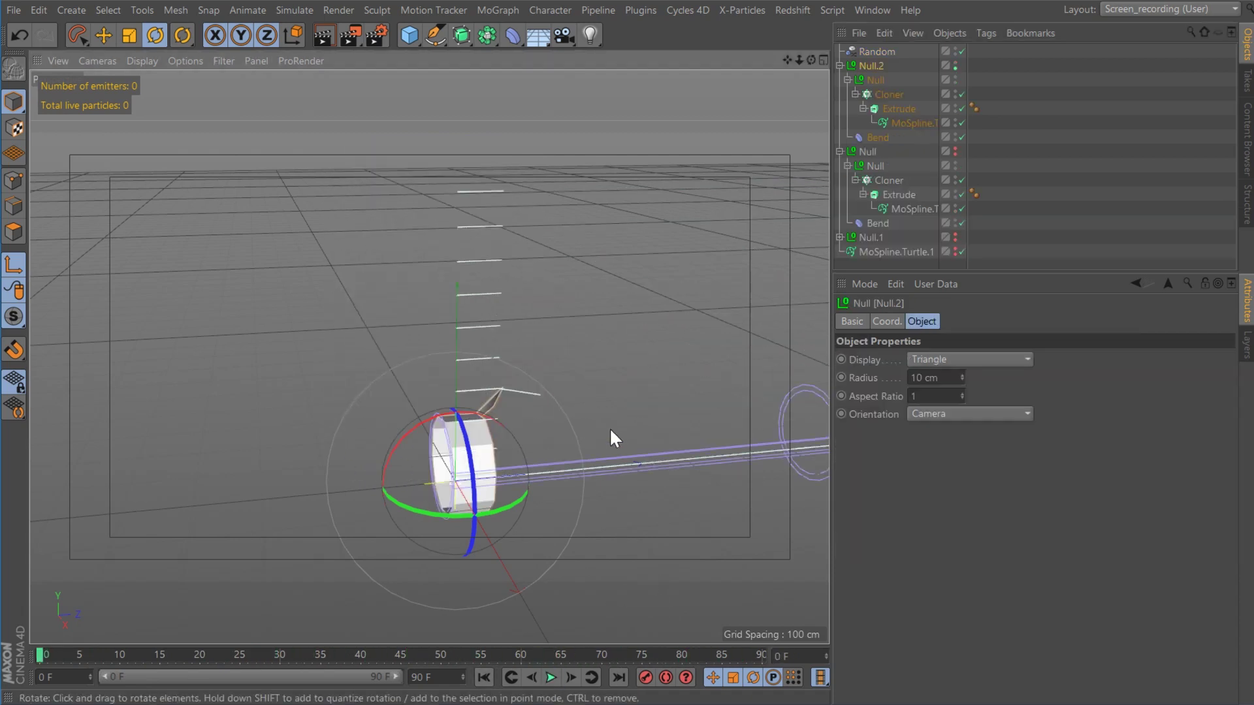
Play the Null.2 animation from several viewing angles and return to the first frame.
alt+drag(613, 436, 457, 418)
click(551, 678)
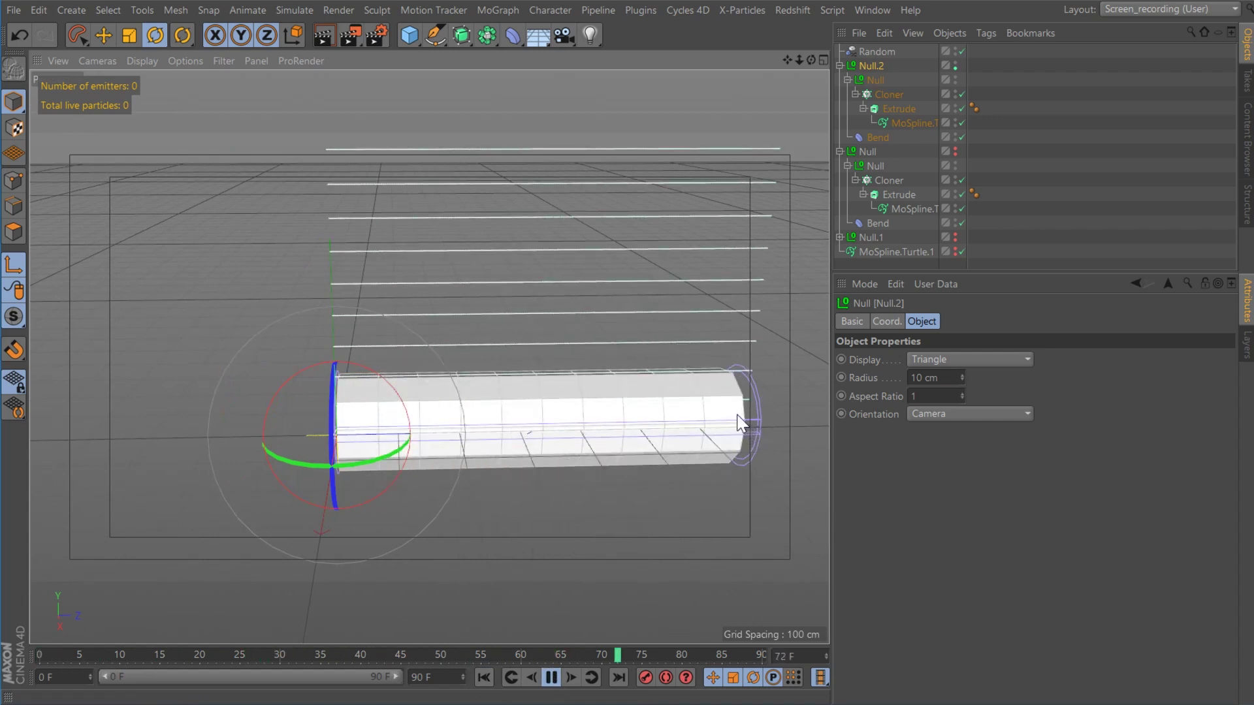
alt+drag(749, 430, 432, 324)
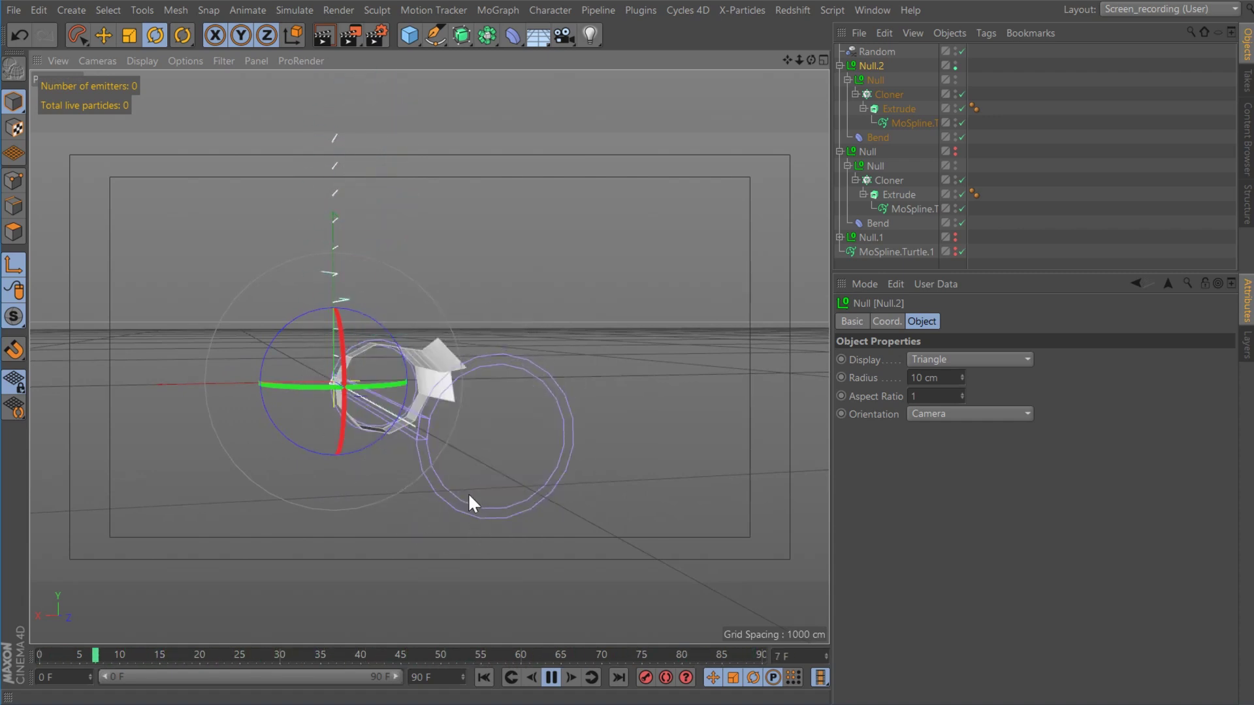
key(F8)
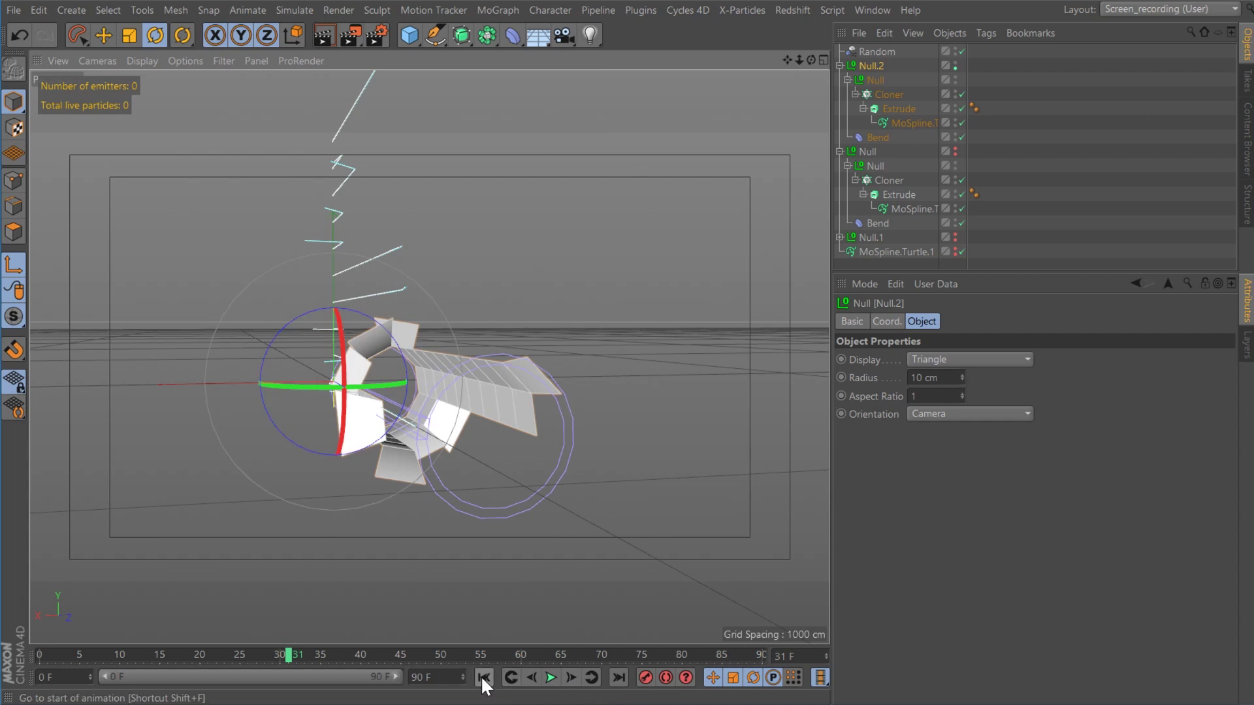
click(483, 678)
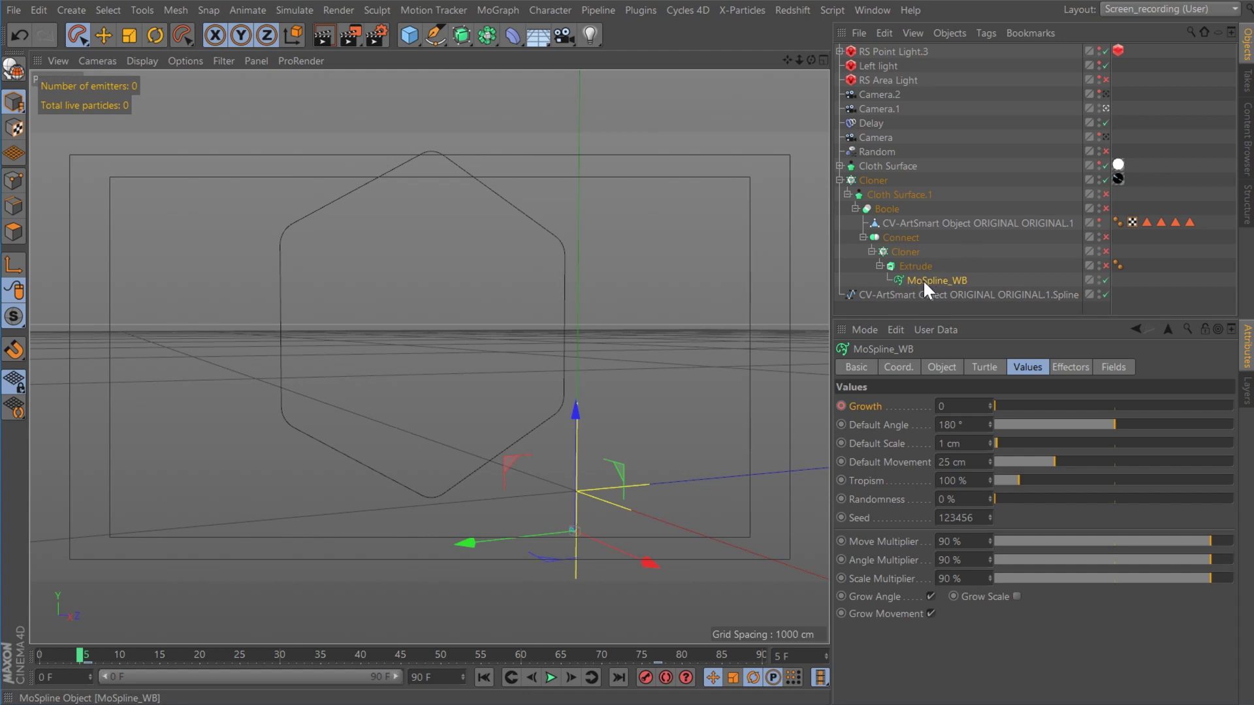
Examine the turtle rules and values of MoSpline_WB and scrub its growth to frame 39.
click(982, 367)
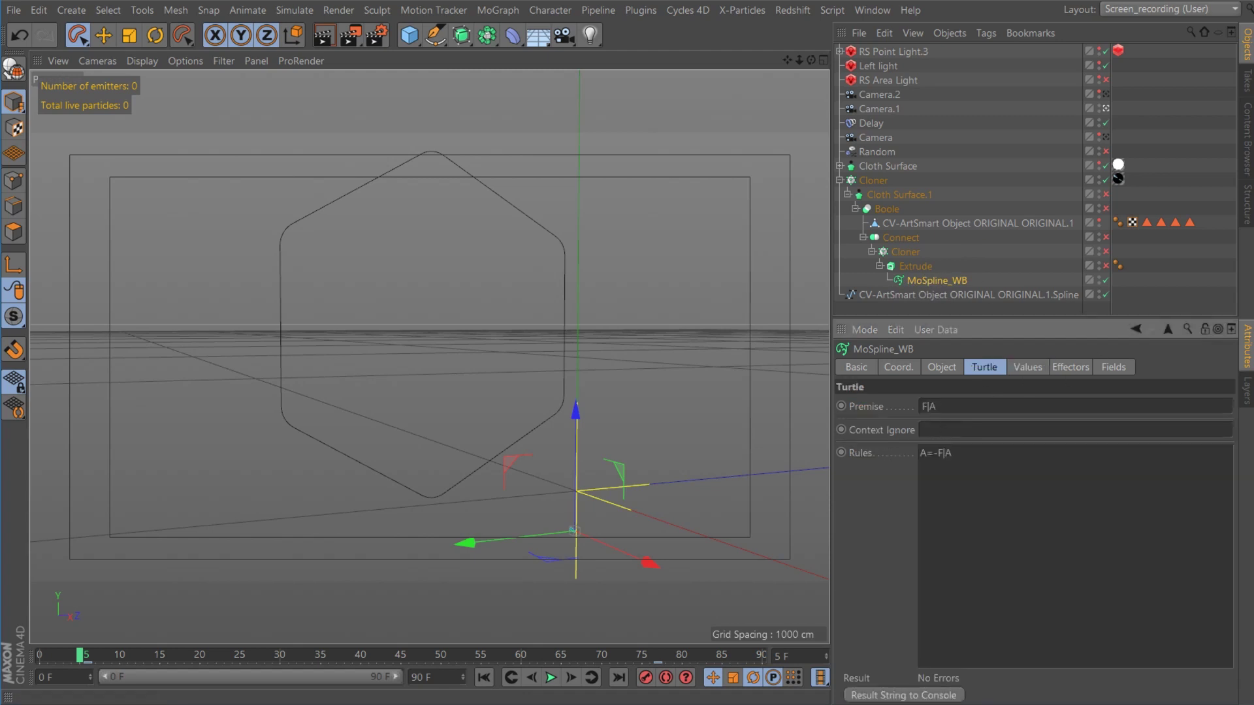
click(1026, 367)
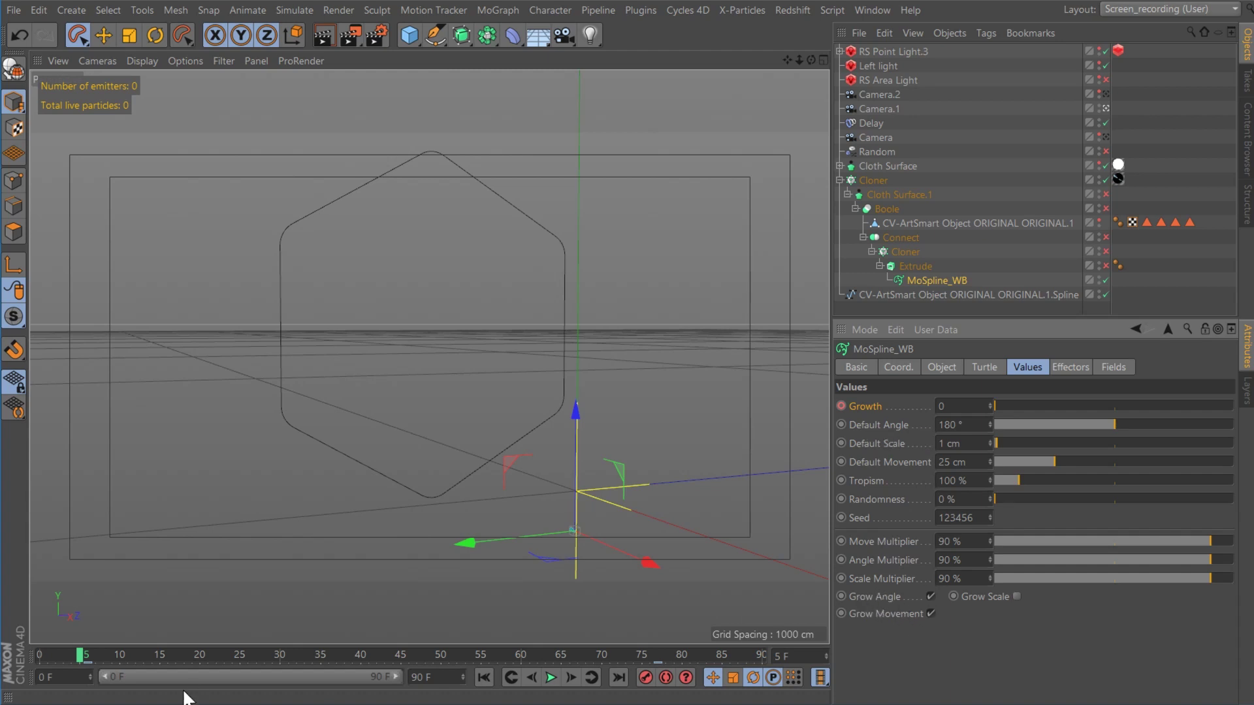
drag(81, 655, 353, 653)
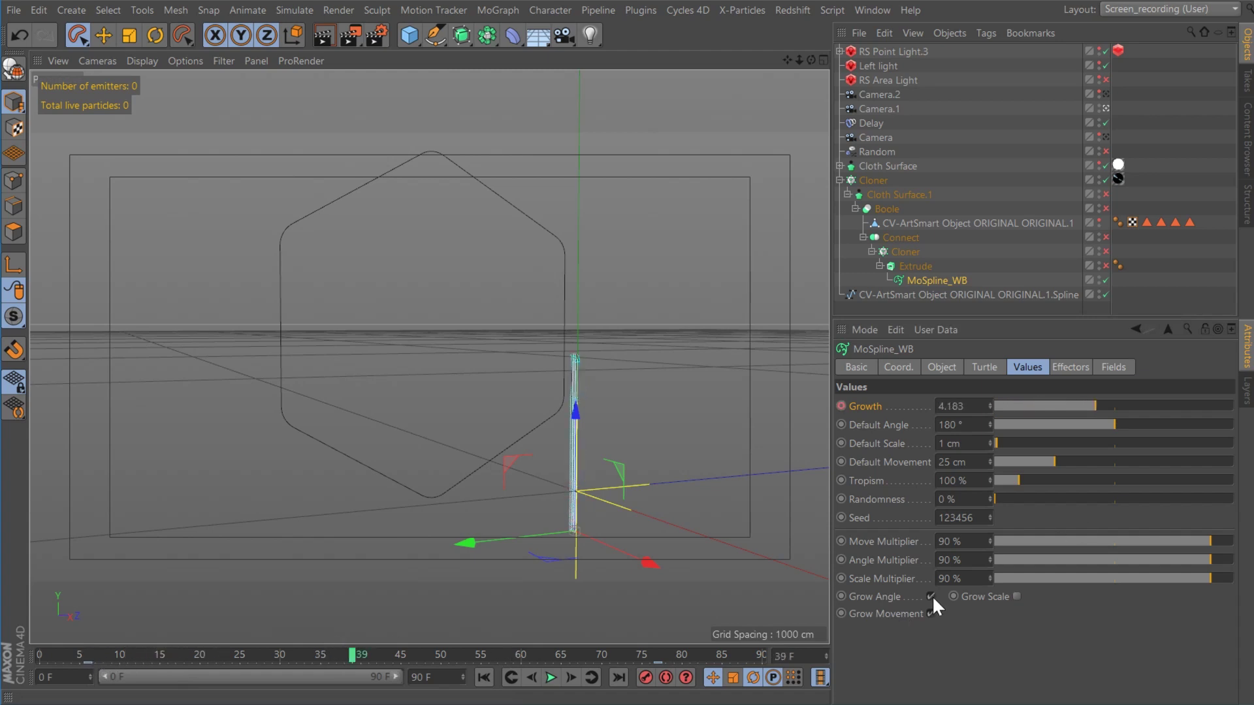
Preview the growth of MoSpline_WB with Grow Angle temporarily off, and again with the option restored.
click(931, 596)
click(128, 655)
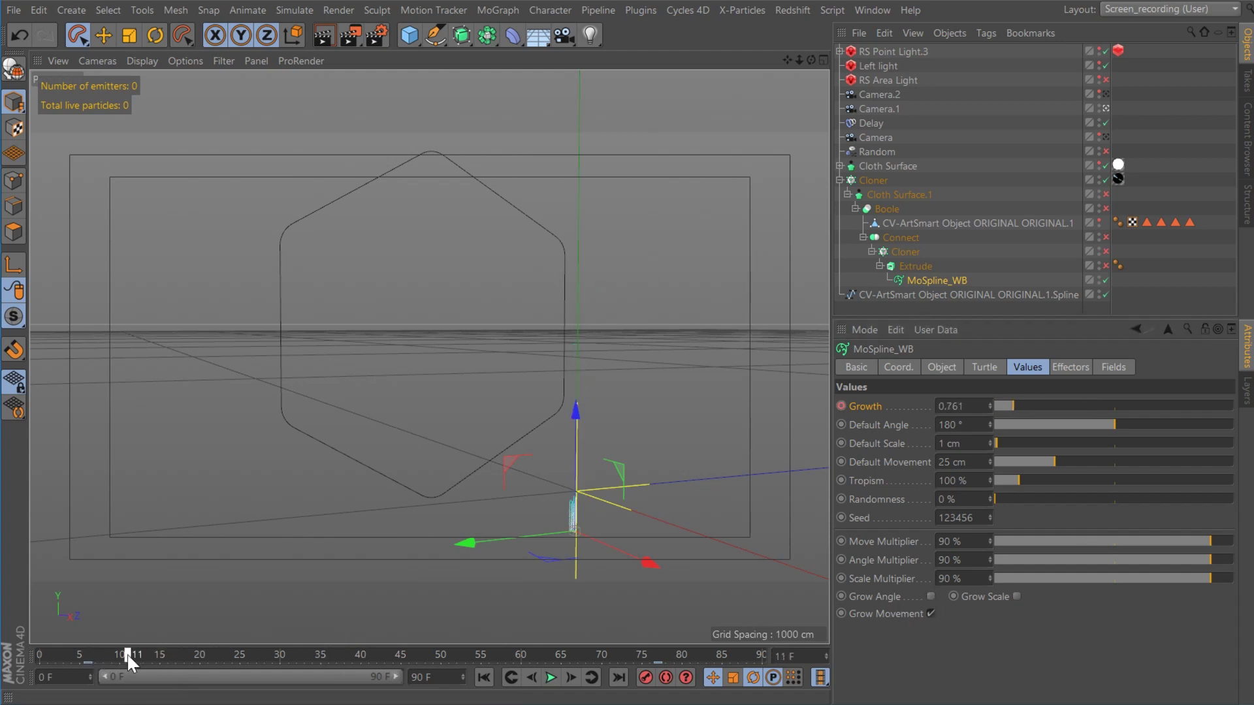
key(F8)
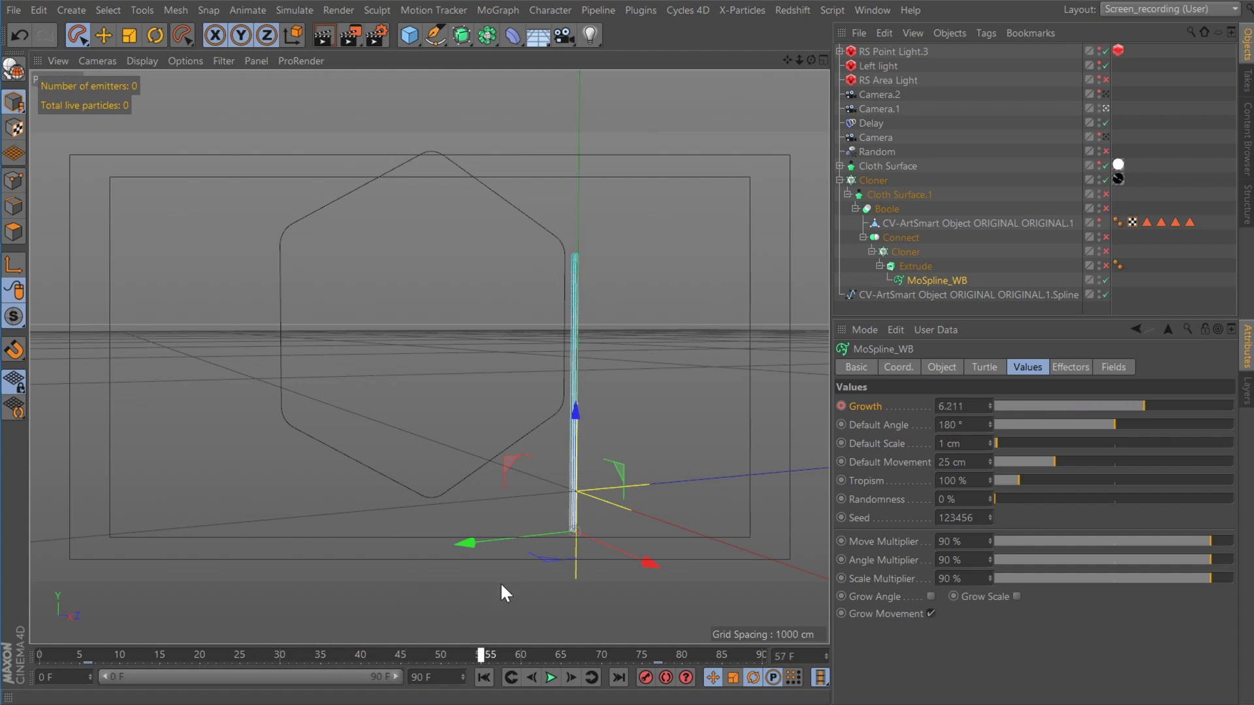
click(931, 596)
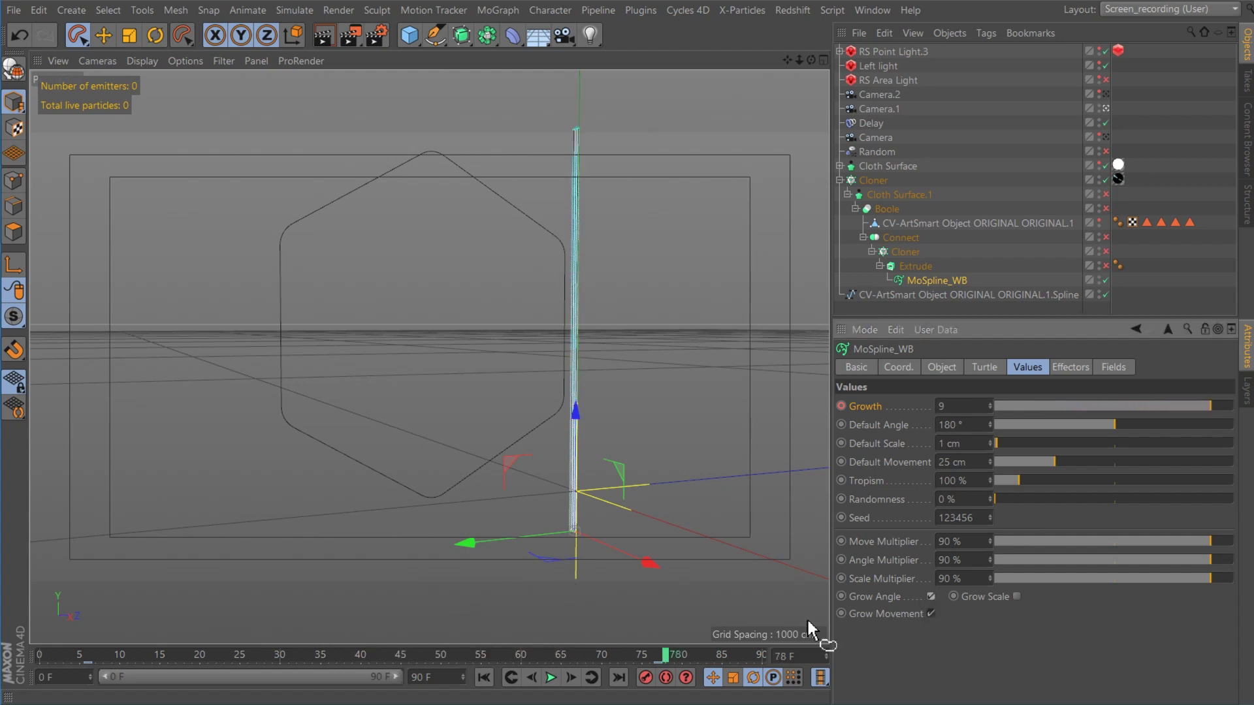
drag(120, 653, 89, 657)
key(F8)
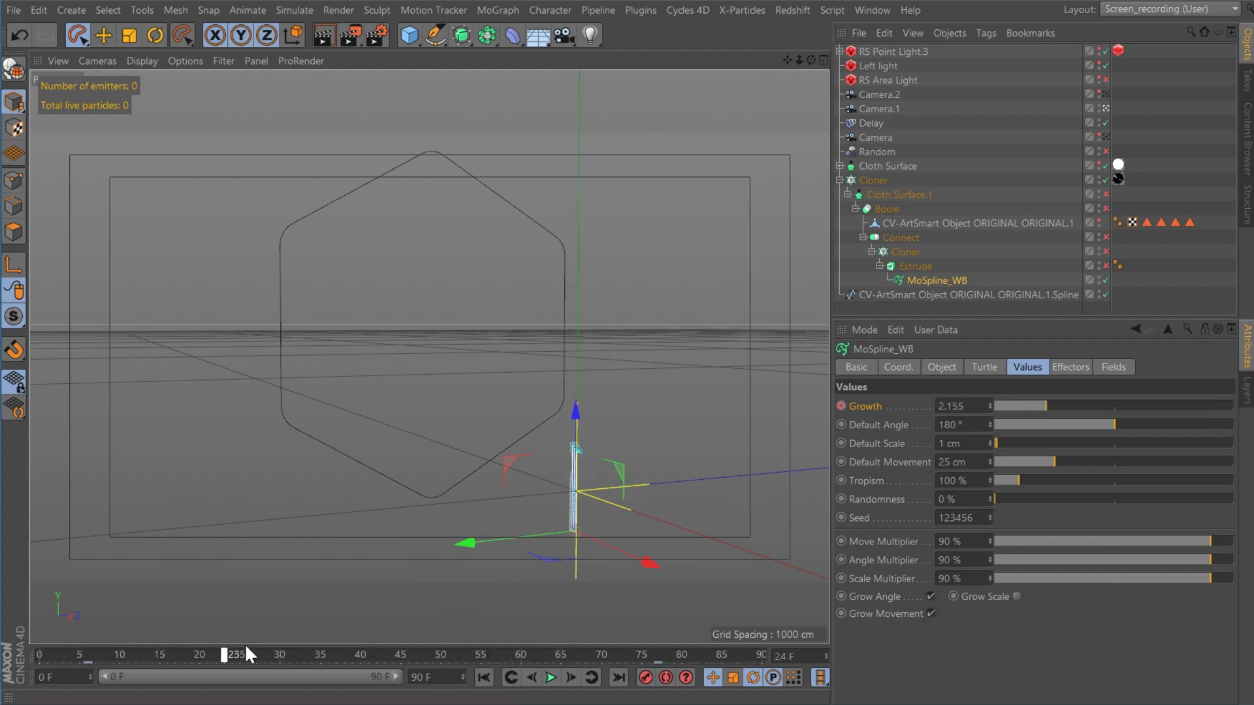
drag(491, 665, 305, 660)
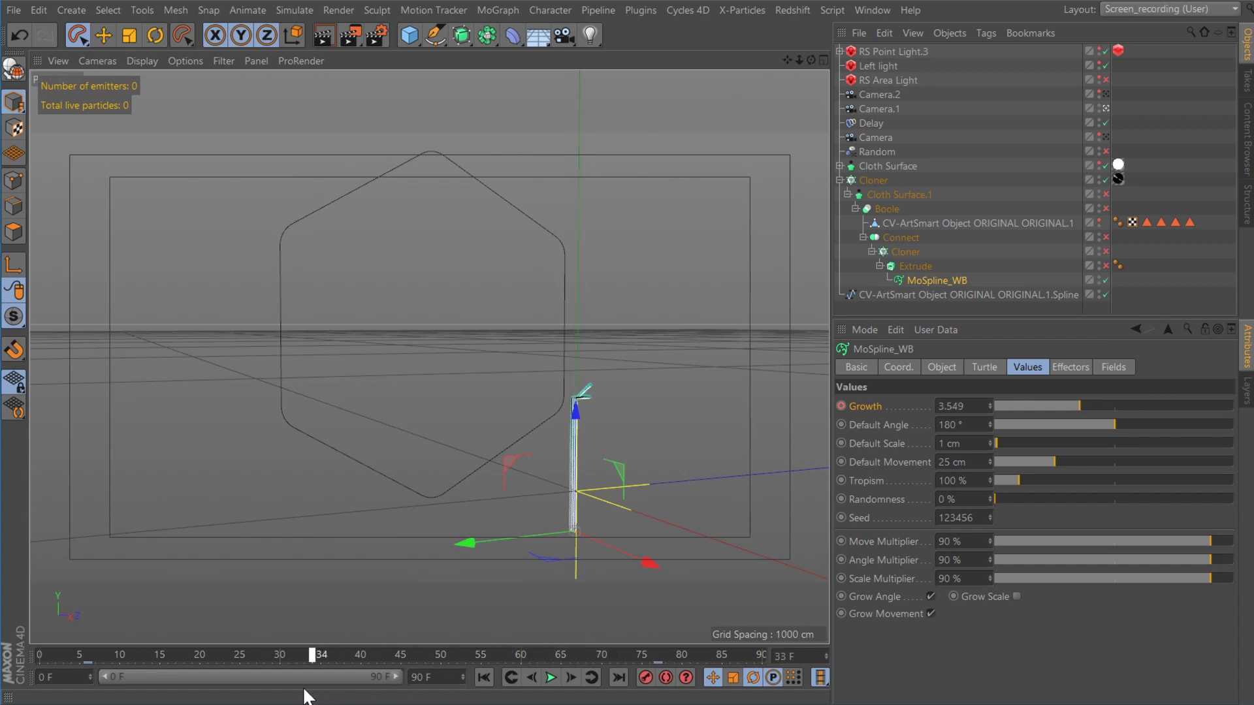
Preview the growth of MoSpline_WB with Grow Movement temporarily off, restoring the option and returning to the first frame.
click(930, 614)
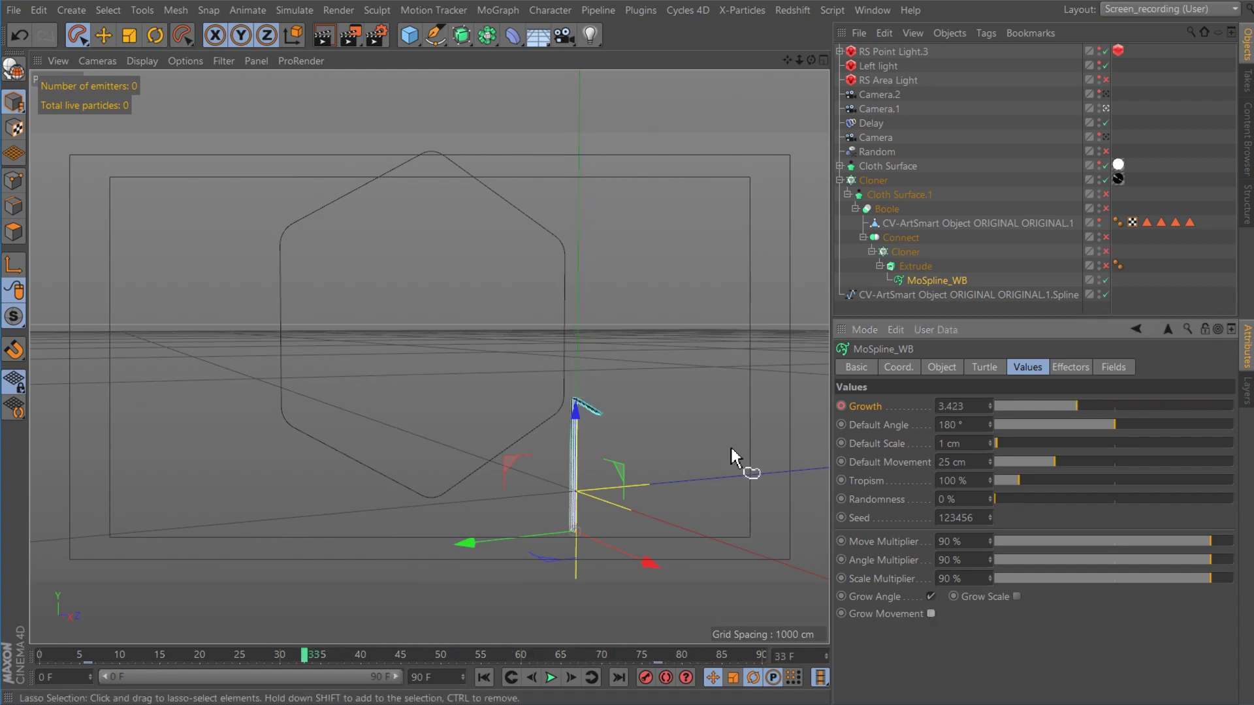
drag(132, 653, 95, 657)
key(F8)
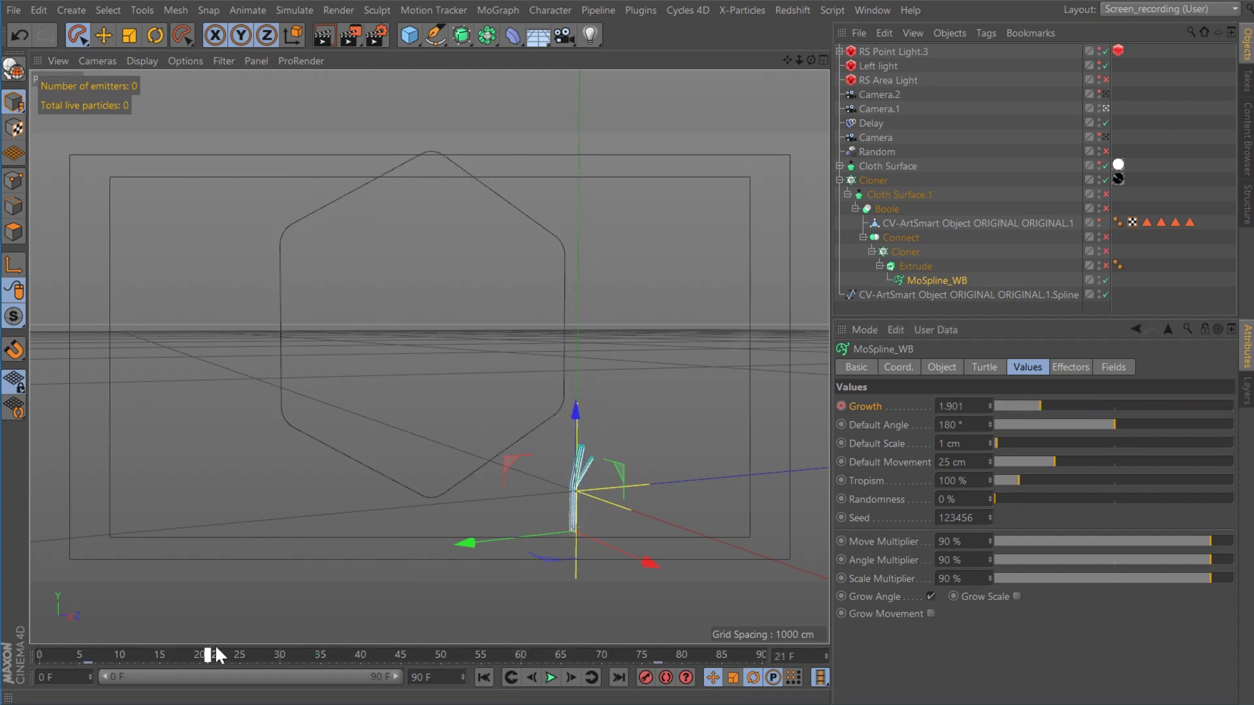
drag(191, 653, 337, 655)
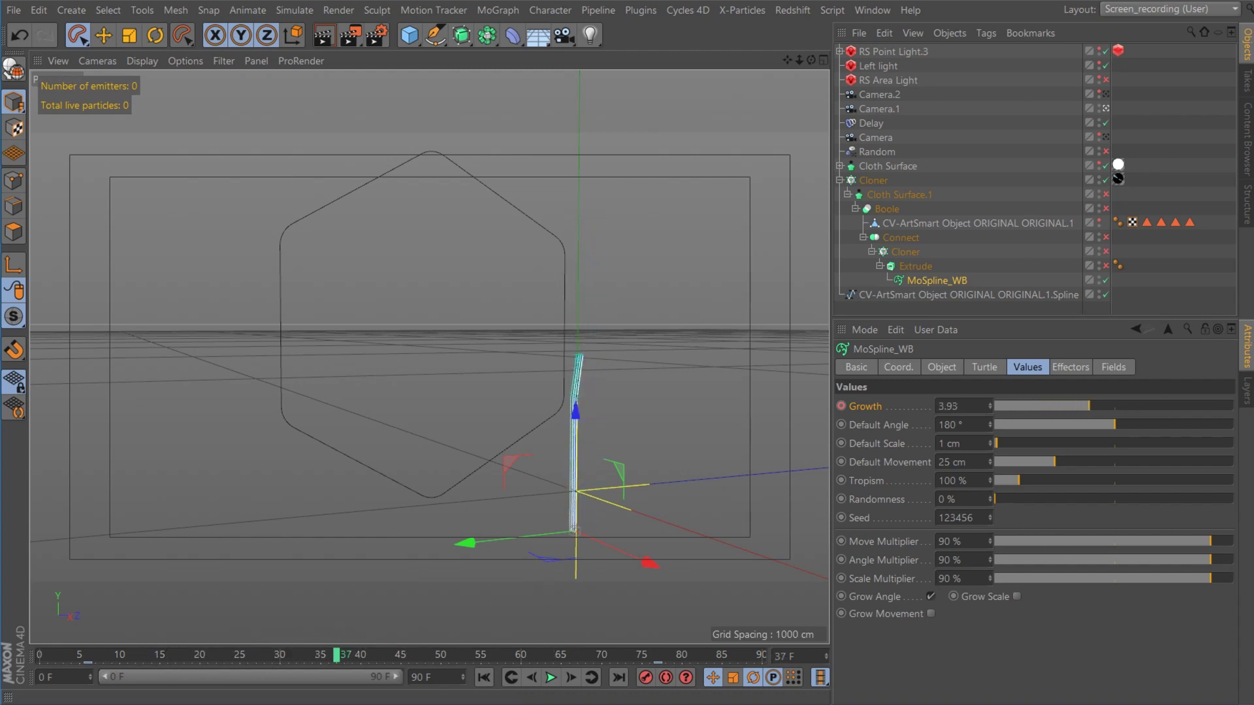
click(929, 614)
key(shift+f)
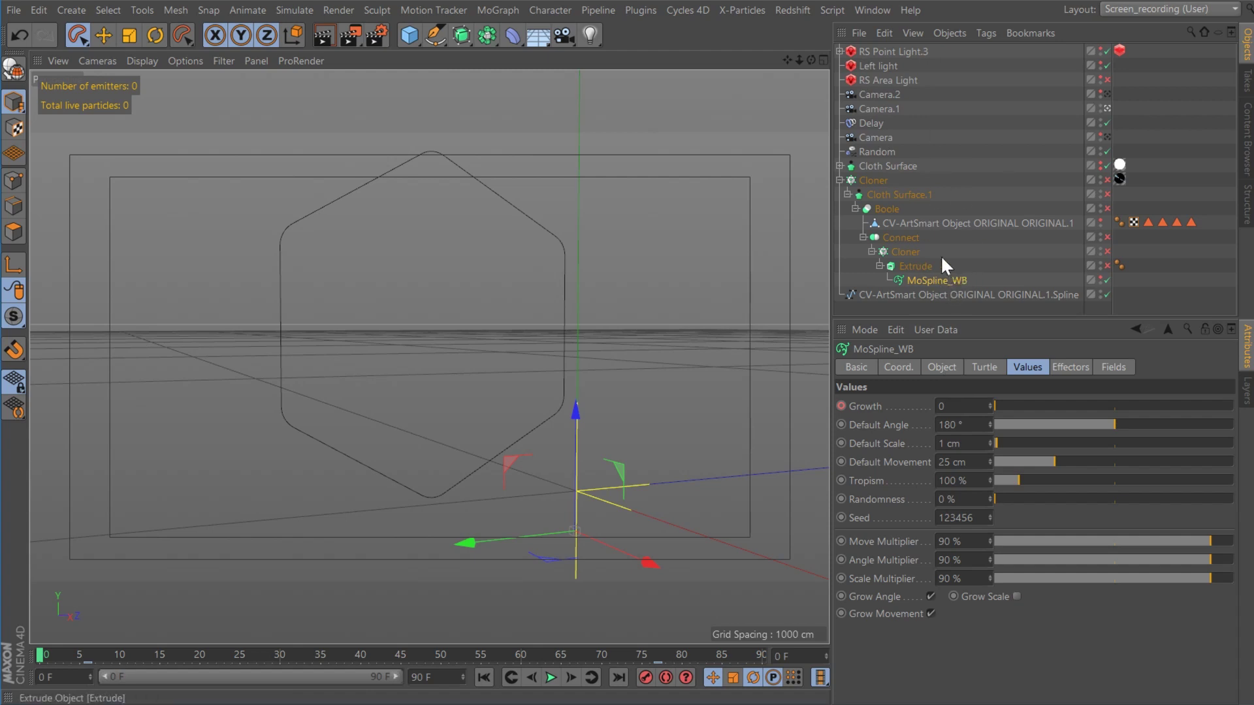
Enable the Extrude and the Cloner above MoSpline_WB, and preview the growth to frame 80 with the Random effector on.
click(962, 267)
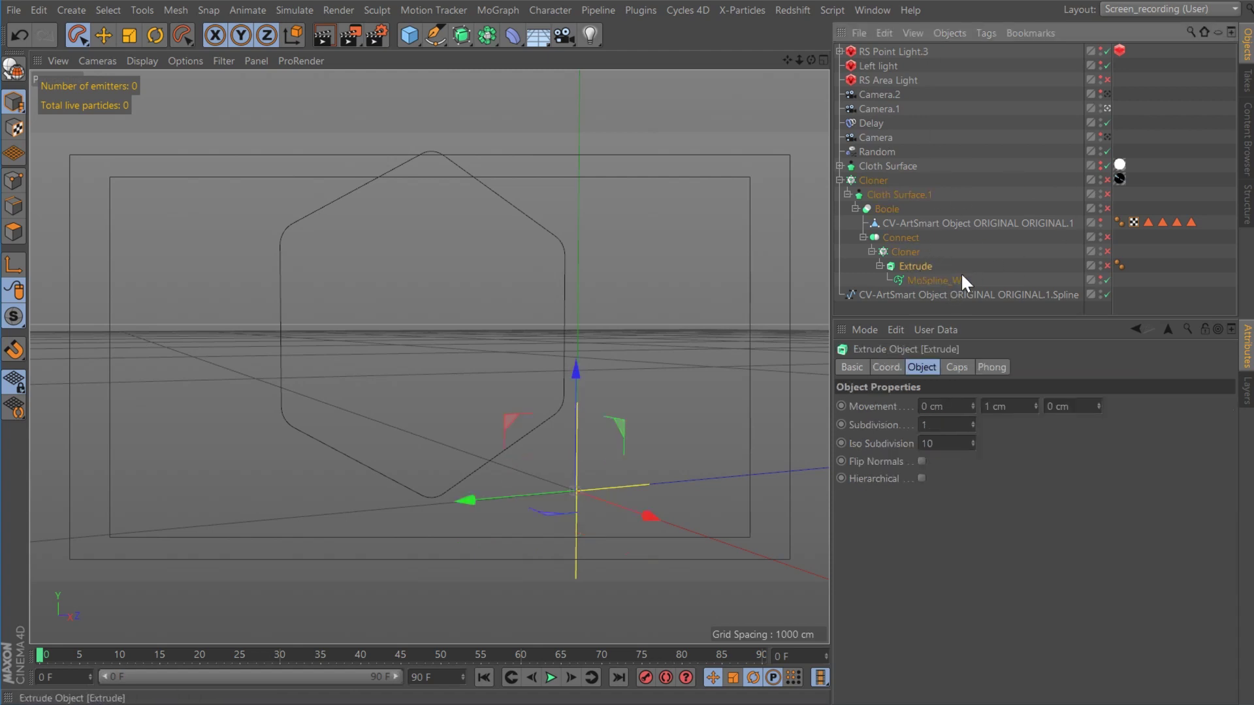
click(1107, 251)
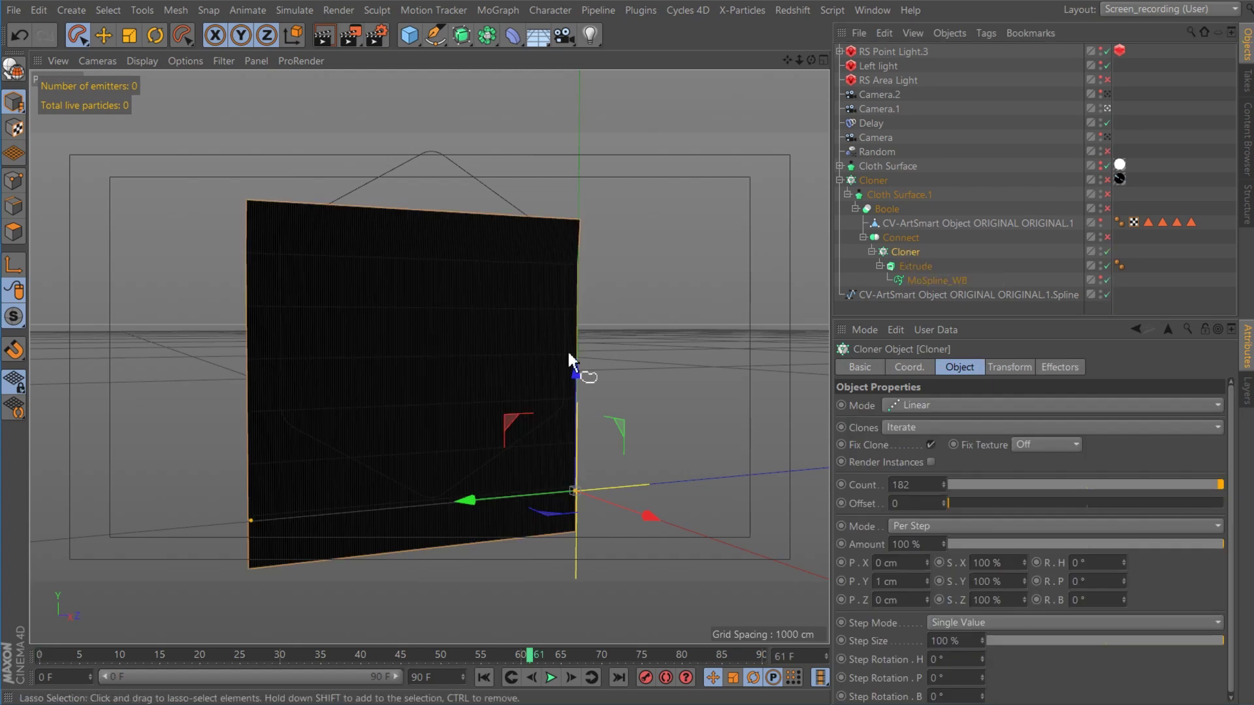
click(877, 152)
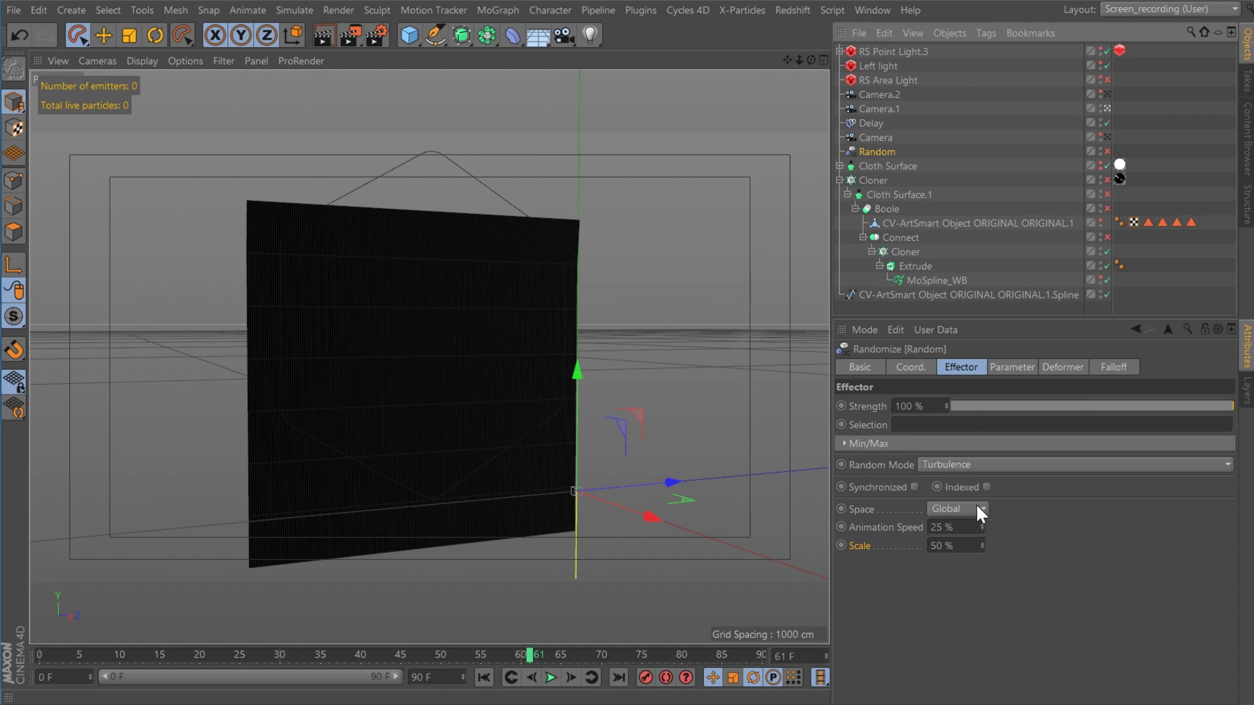
double_click(938, 527)
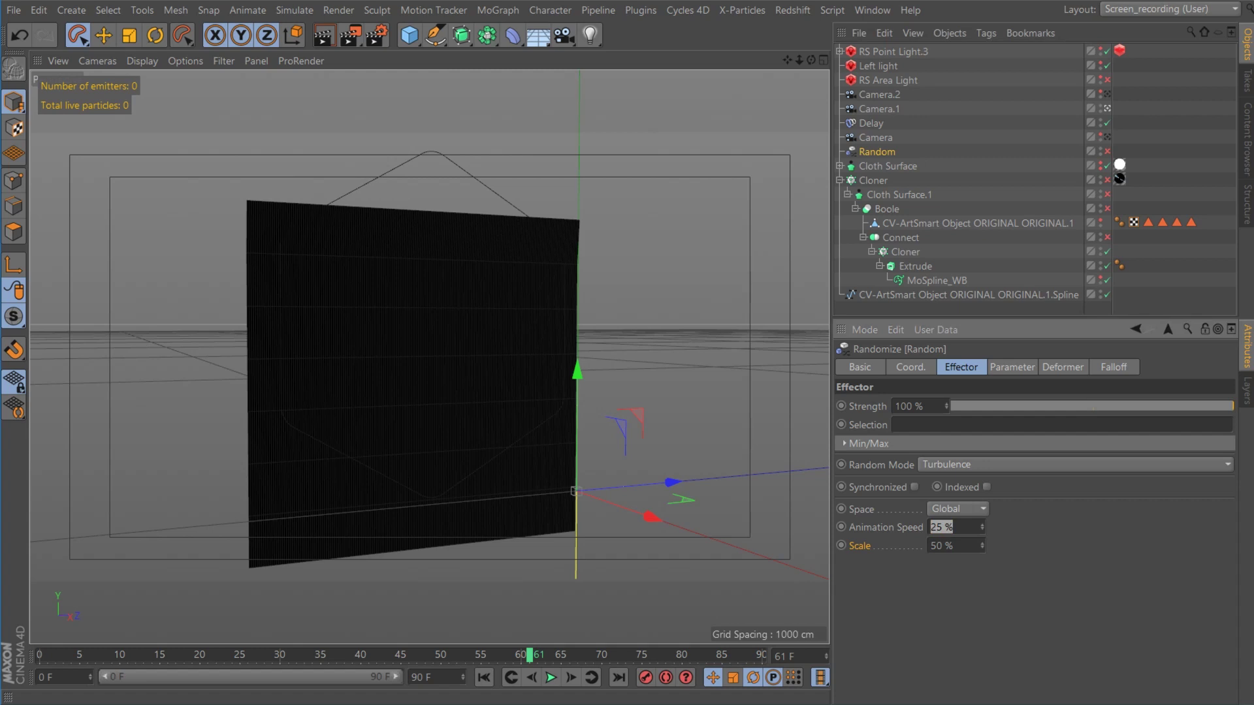
drag(467, 653, 682, 595)
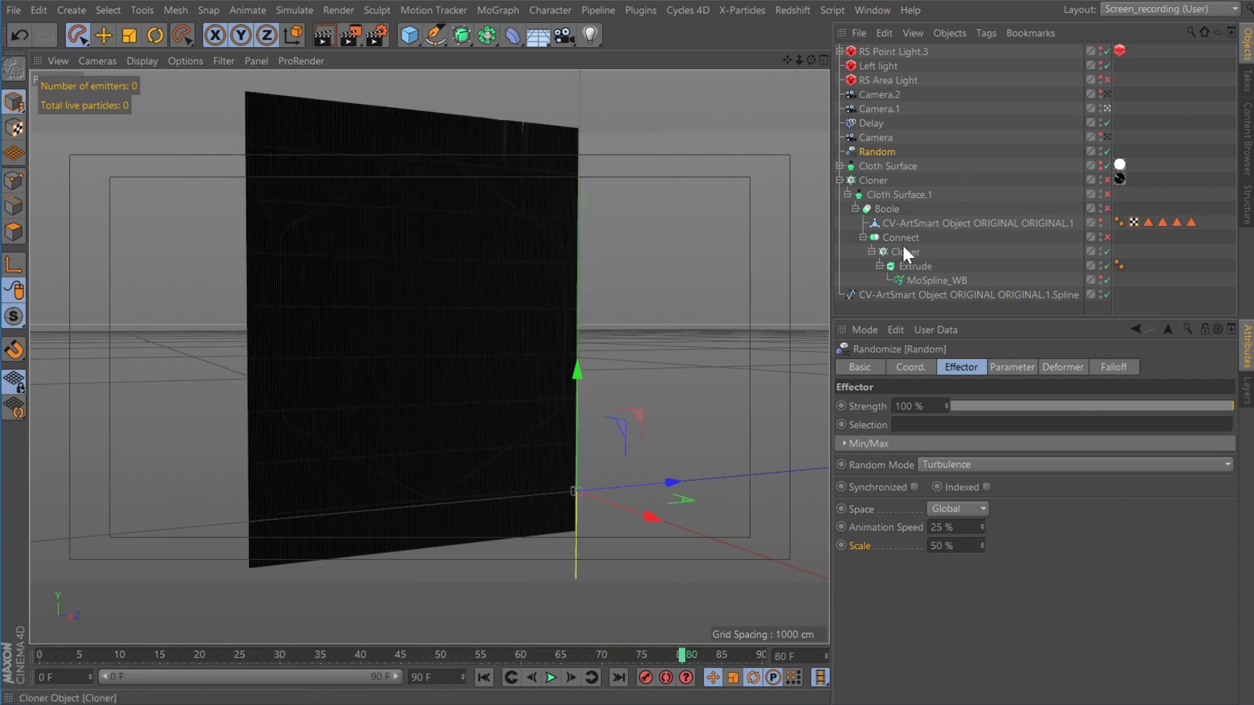
Enable the Connect, Boole and Cloth Surface.1 objects to cut the cloned surface to the hexagonal logo shape and thicken it.
click(1107, 236)
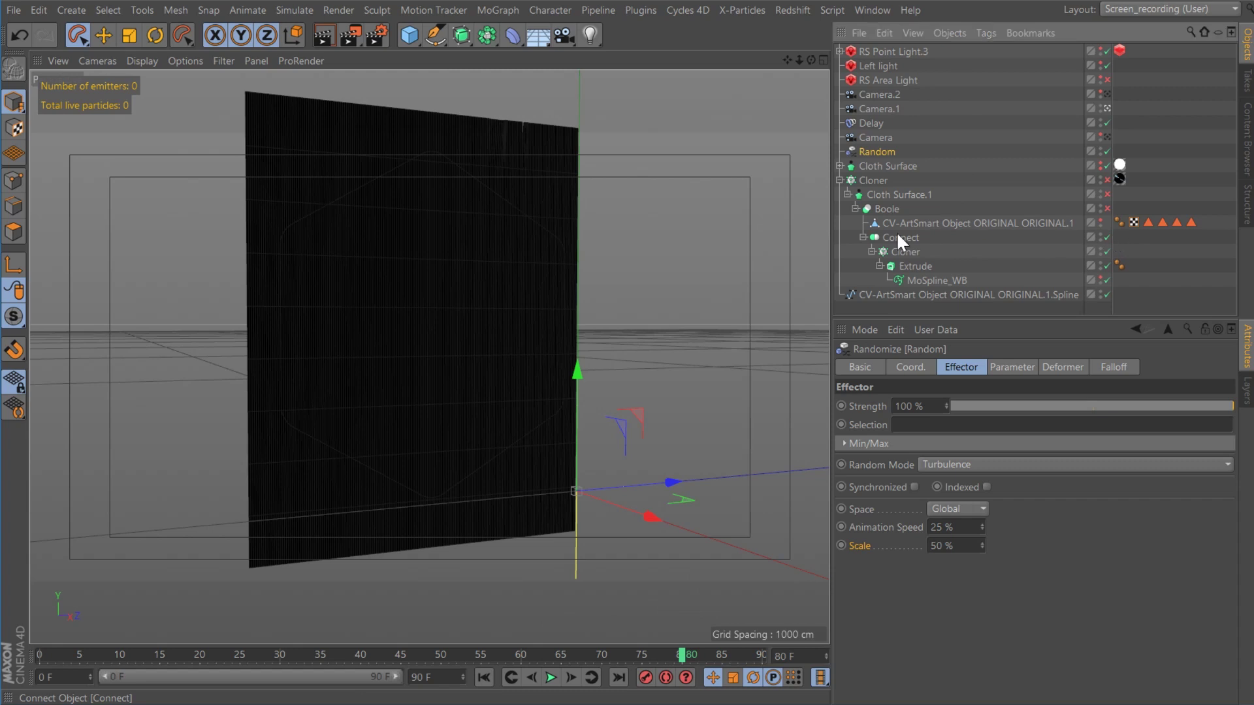
click(887, 208)
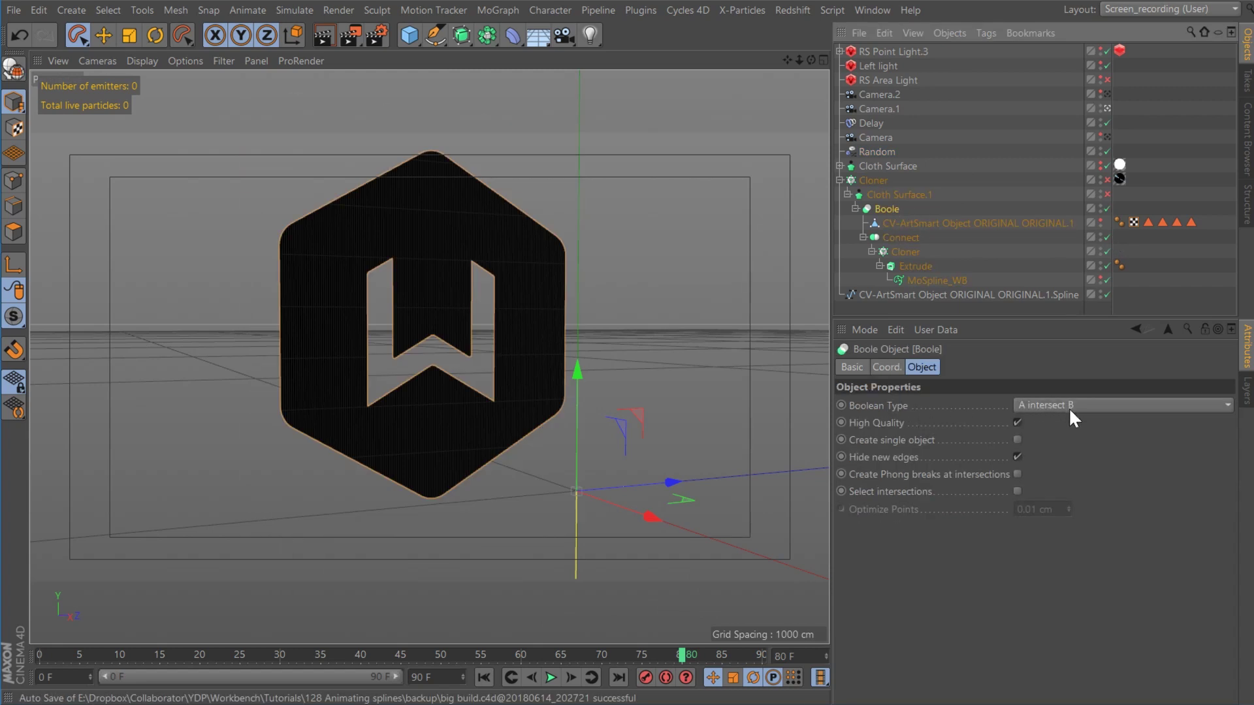
click(903, 193)
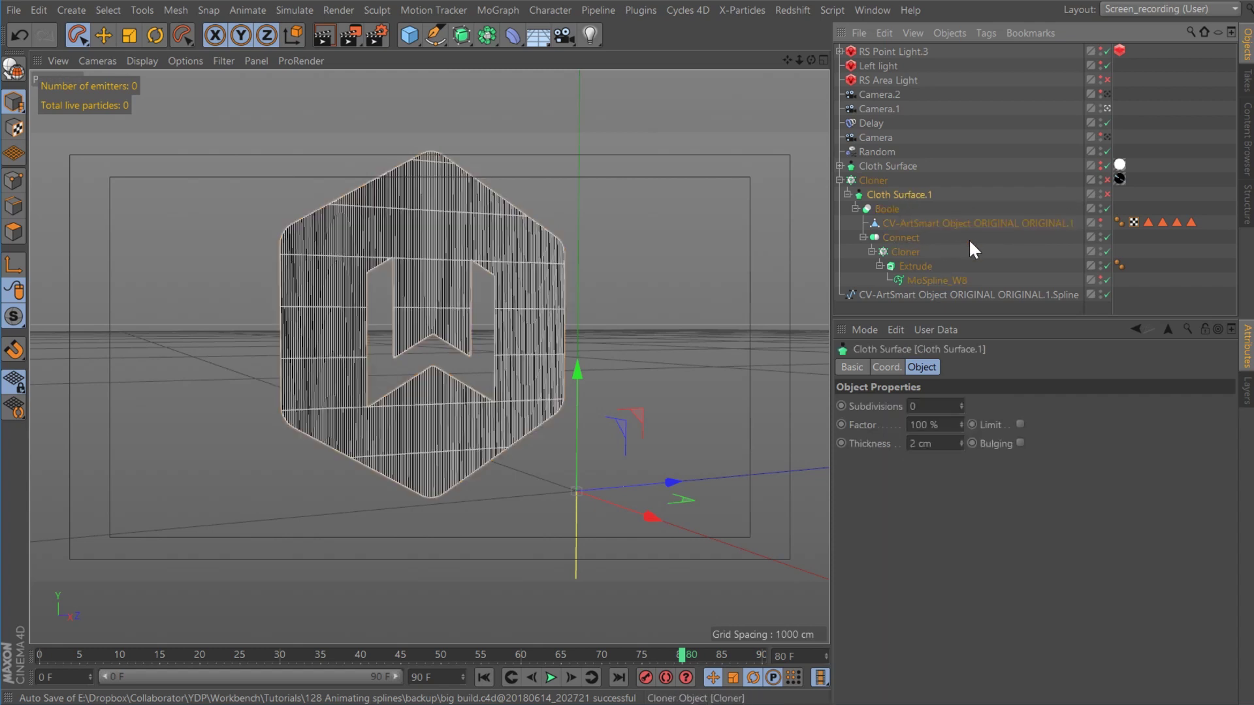
click(1107, 194)
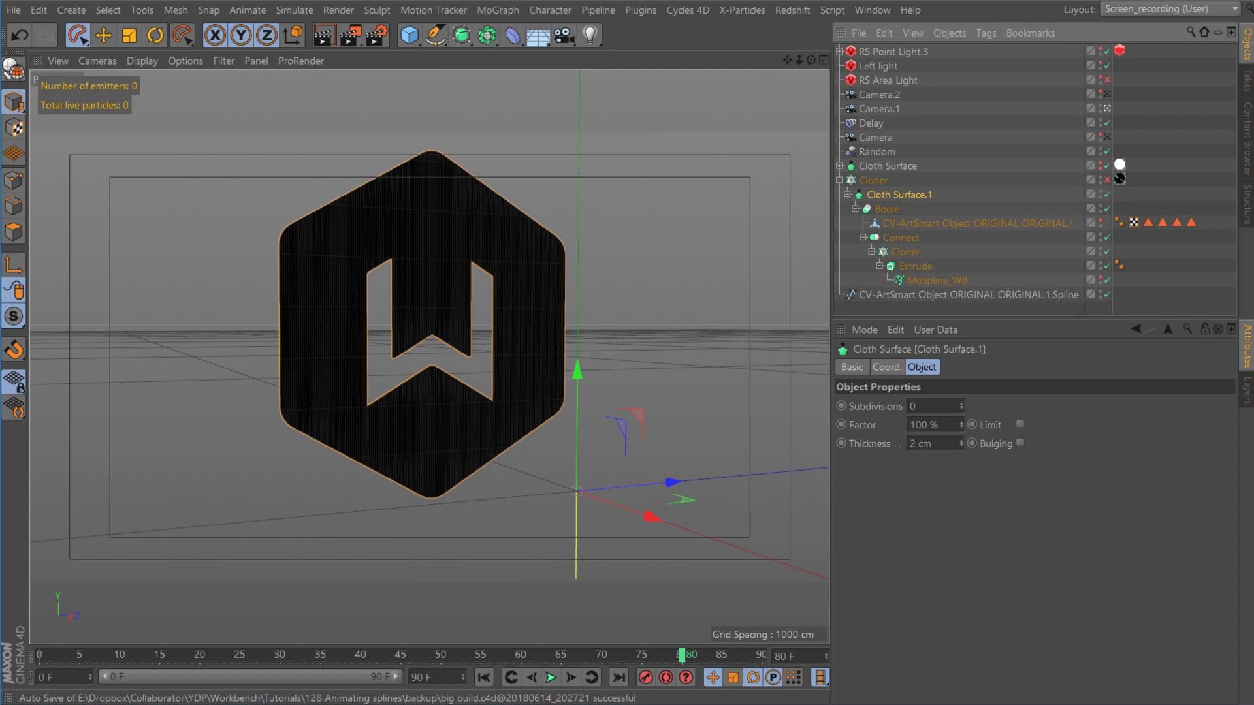
Preview the hexagon's growth to frame 78, and preview it again with the W-shaped Cloth Surface shown.
drag(392, 653, 666, 653)
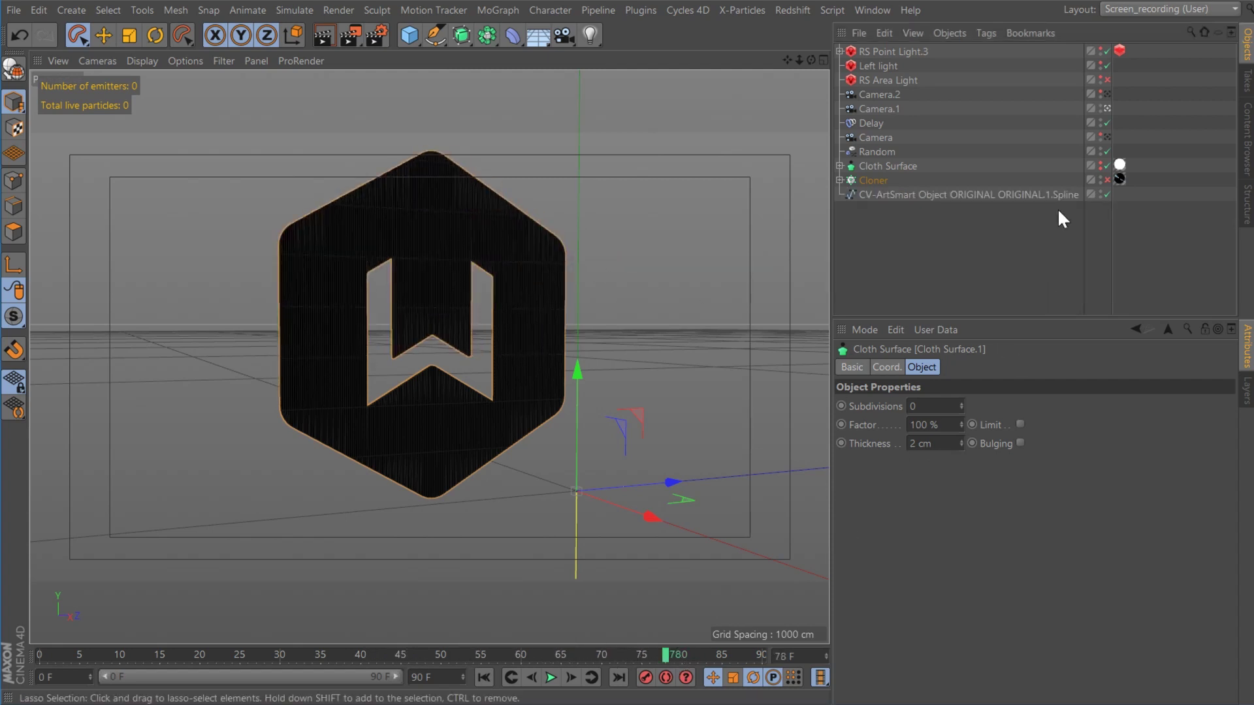
click(881, 166)
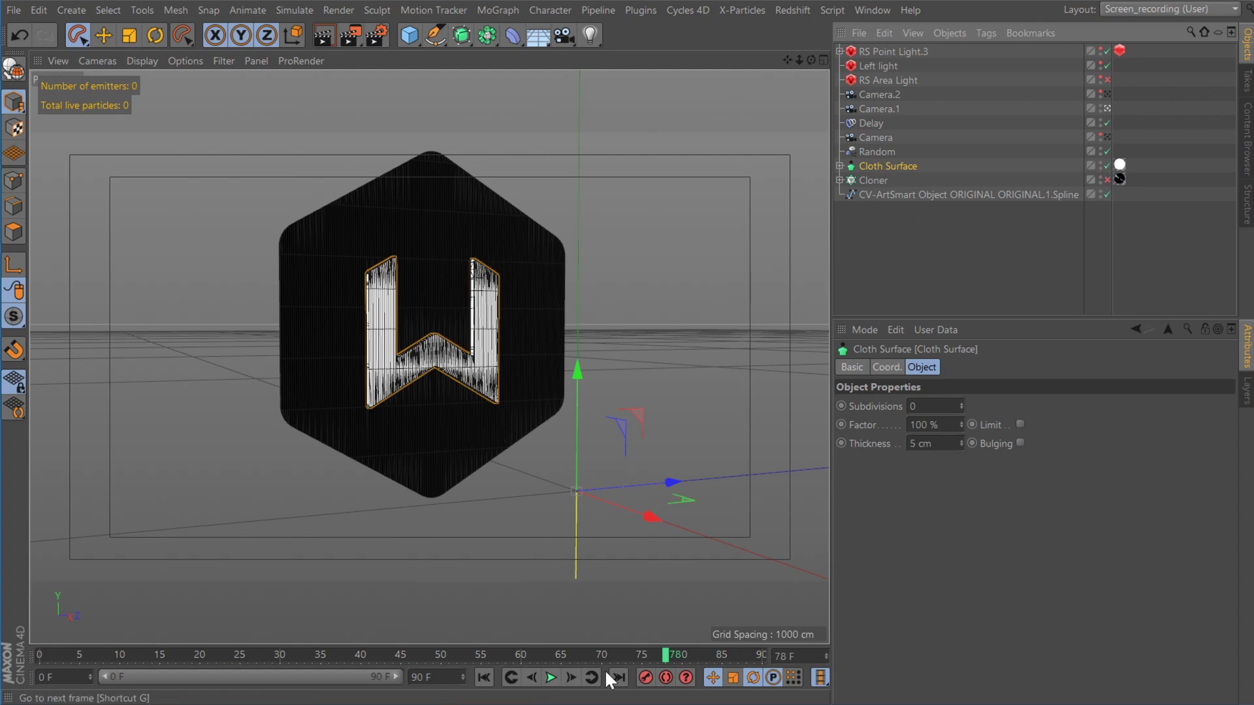
drag(653, 655, 561, 698)
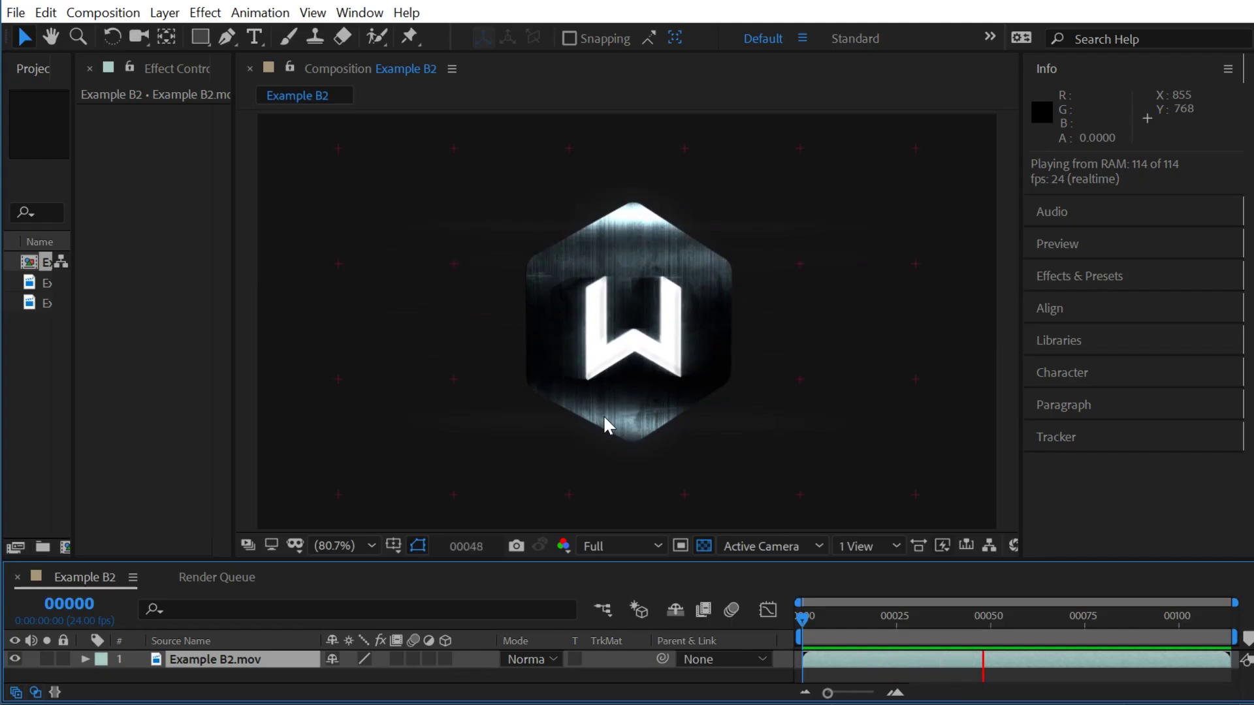